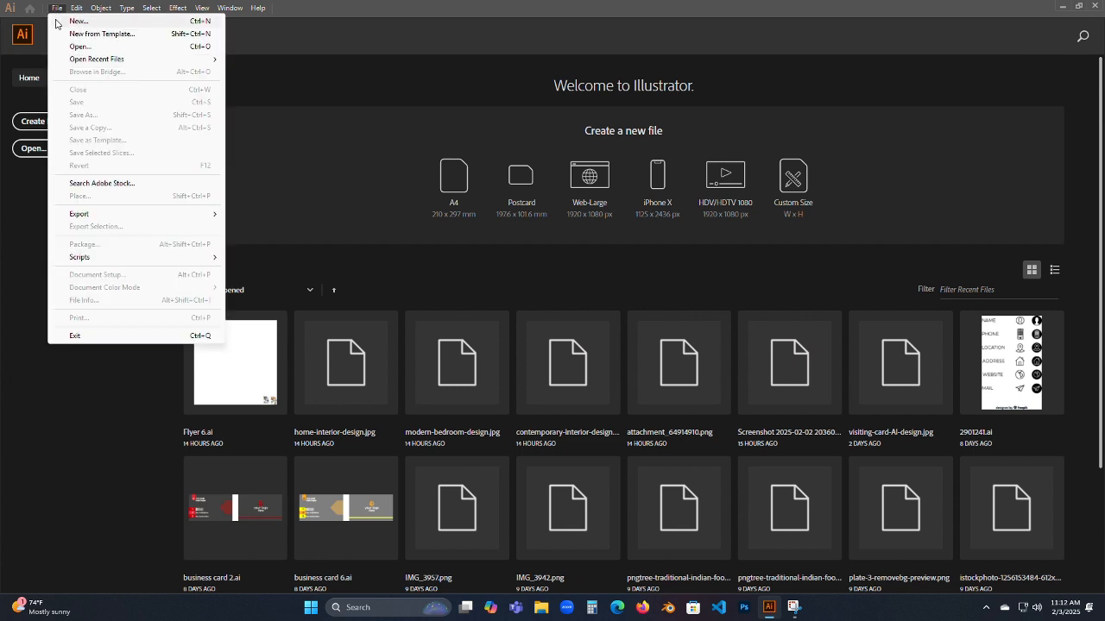
Create a new 1200 x 1200 px RGB document named "Flyer mockup" from the recent custom preset
click(90, 21)
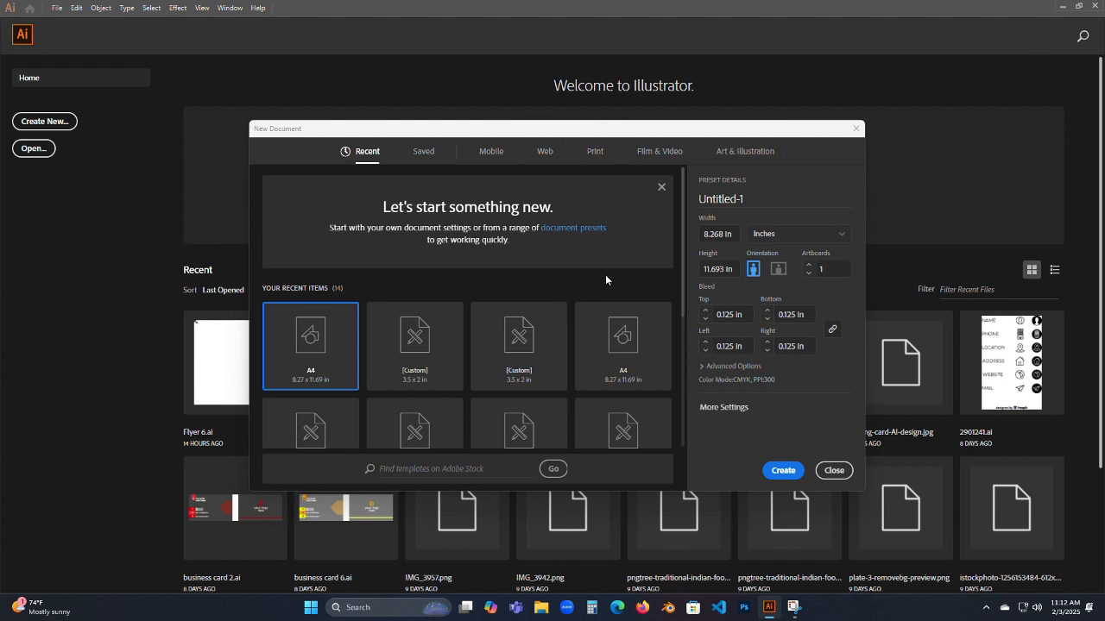
scroll(555, 356, down, 3)
scroll(555, 356, down, 5)
click(645, 305)
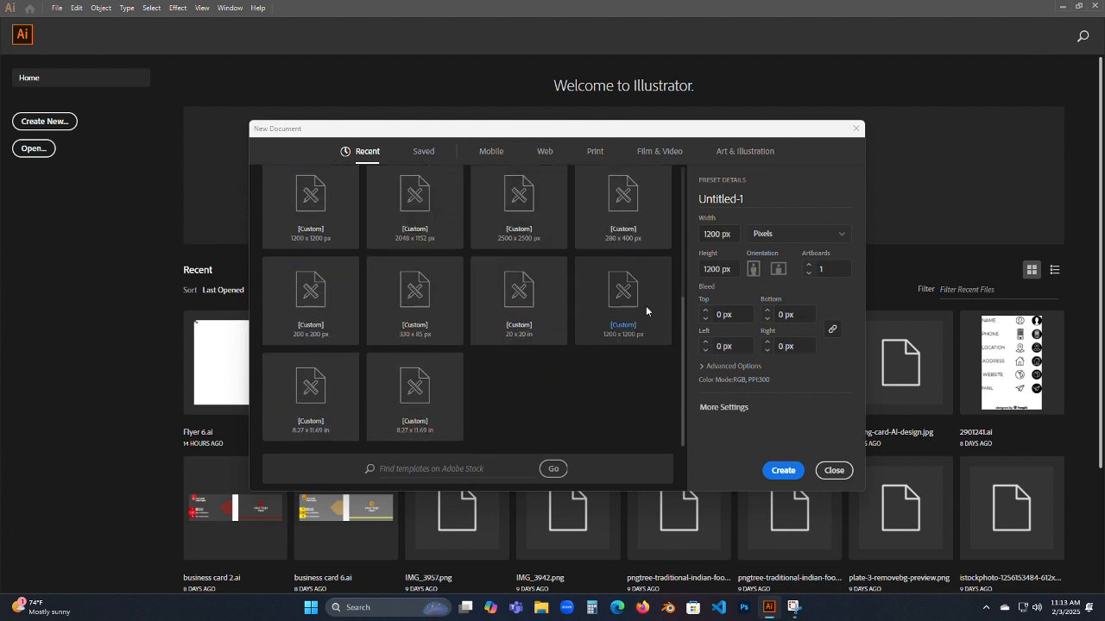
click(706, 234)
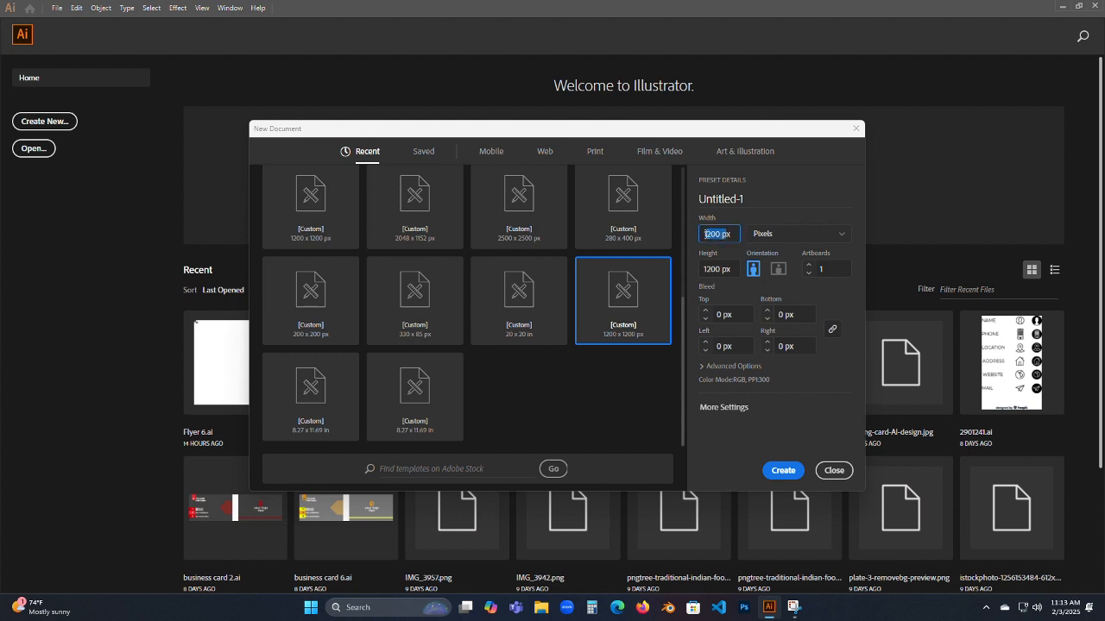
click(691, 247)
click(754, 197)
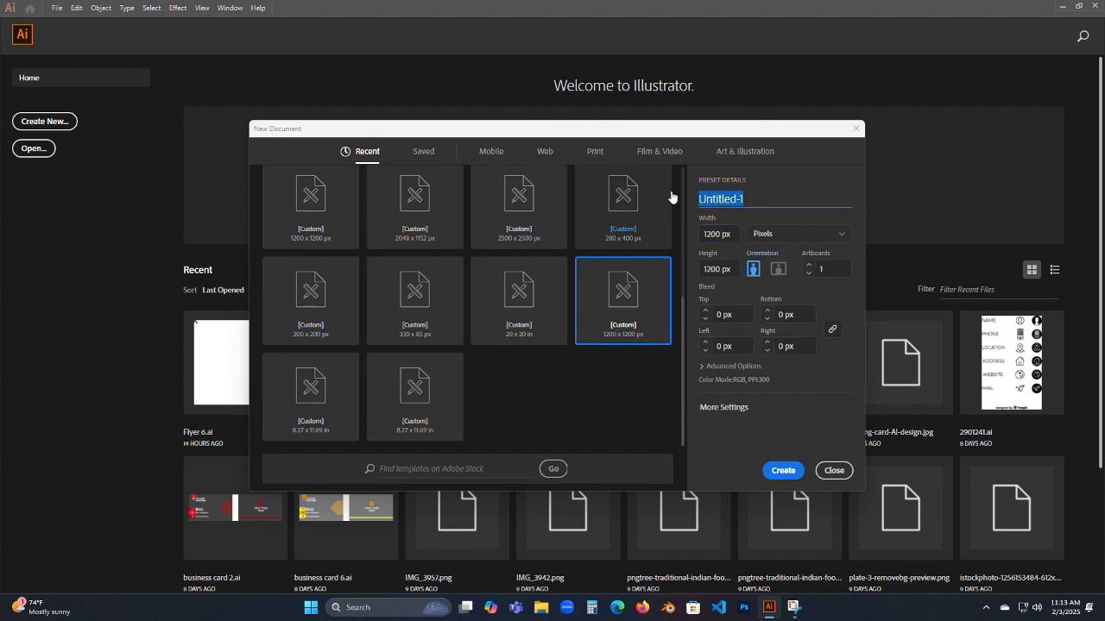
text(Flyer mockup)
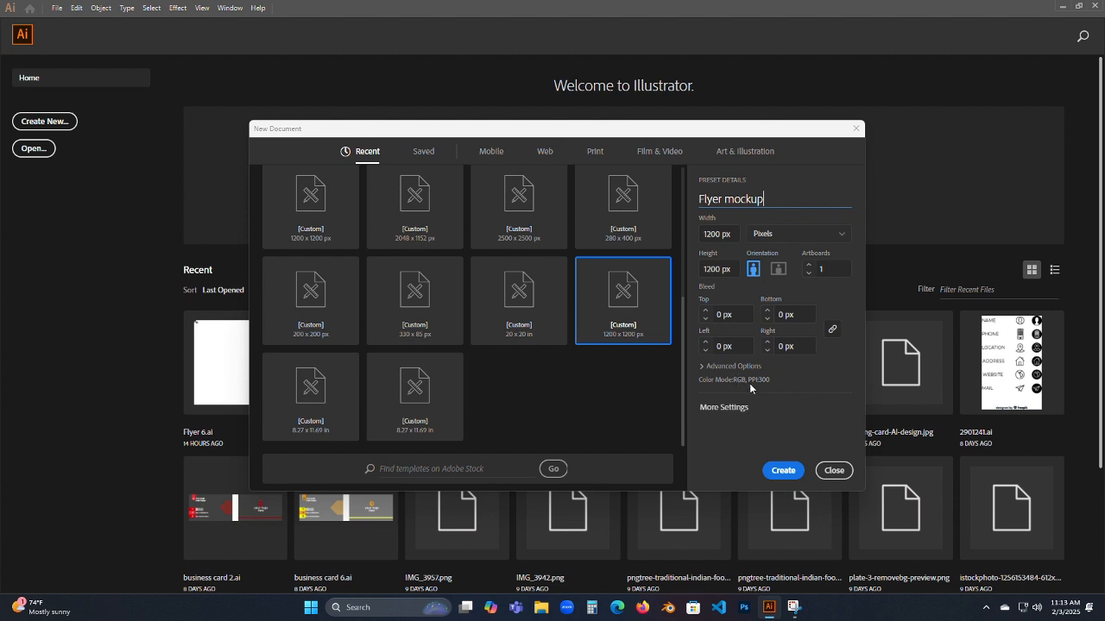
click(784, 477)
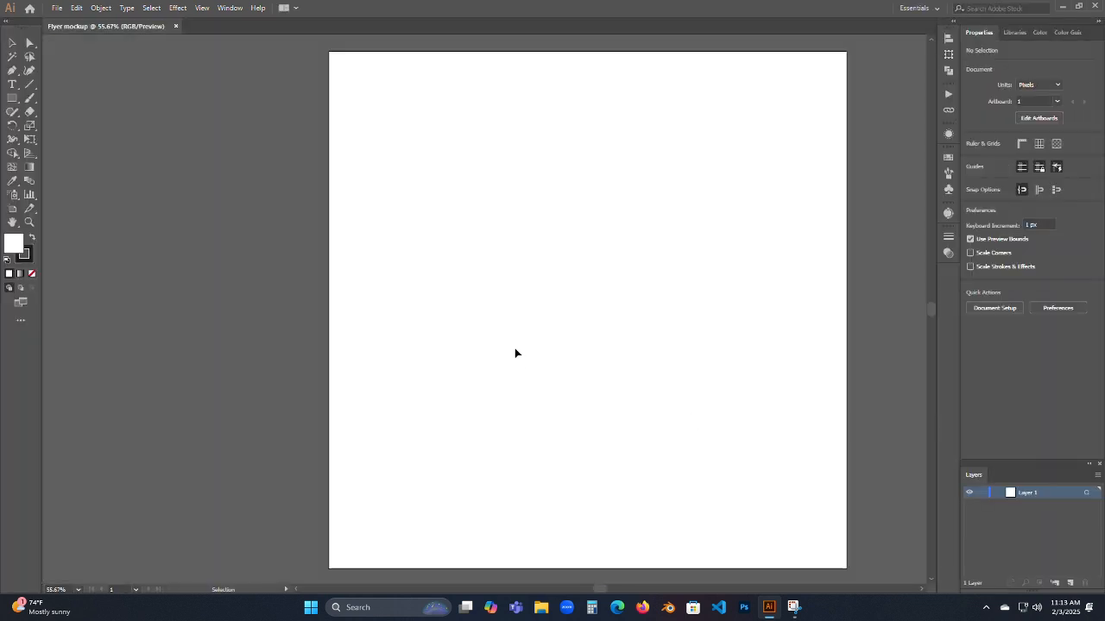
Show the rulers around the new document
drag(541, 364, 493, 366)
scroll(492, 366, down, 2)
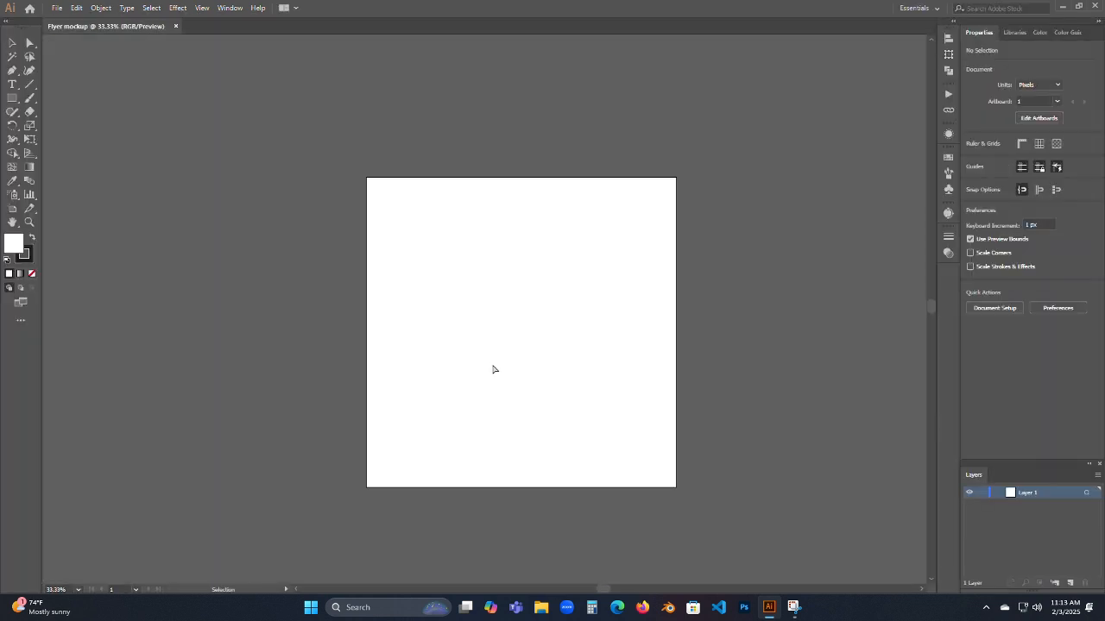
key(ctrl+r)
key(v)
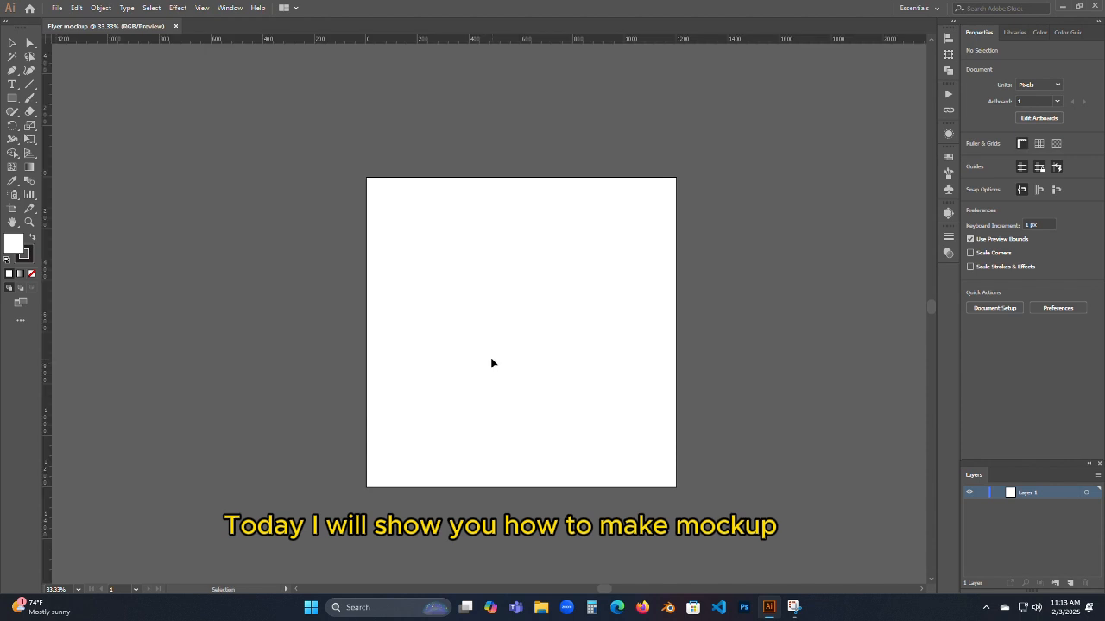
Draw a rectangle covering the whole artboard and fill it with the light gray swatch C=0 M=0 Y=0 K=20
click(13, 97)
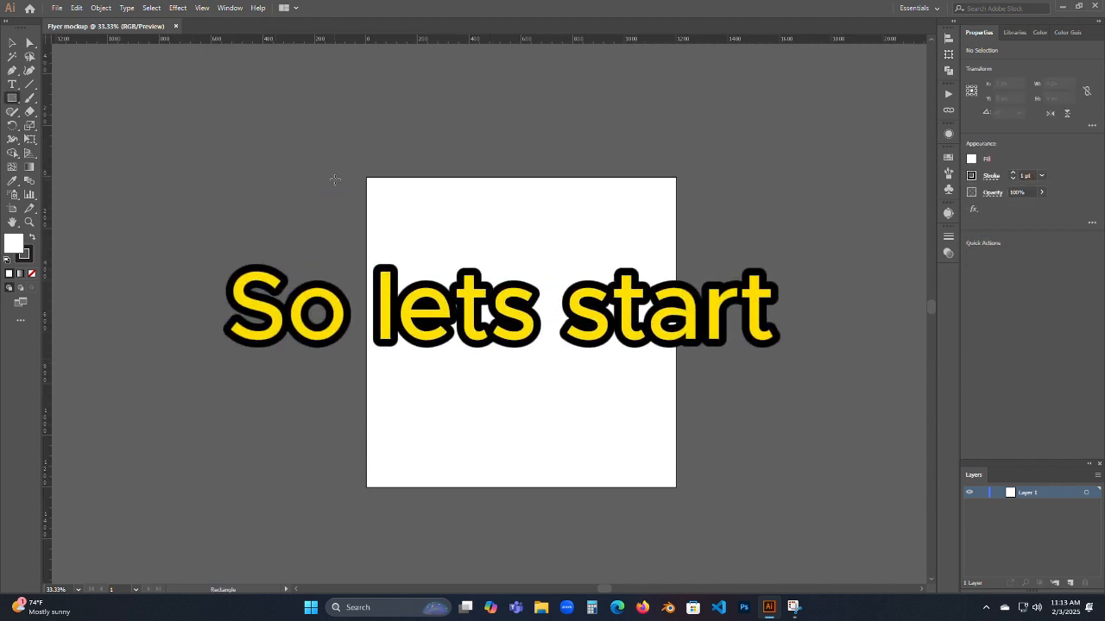
drag(366, 177, 676, 487)
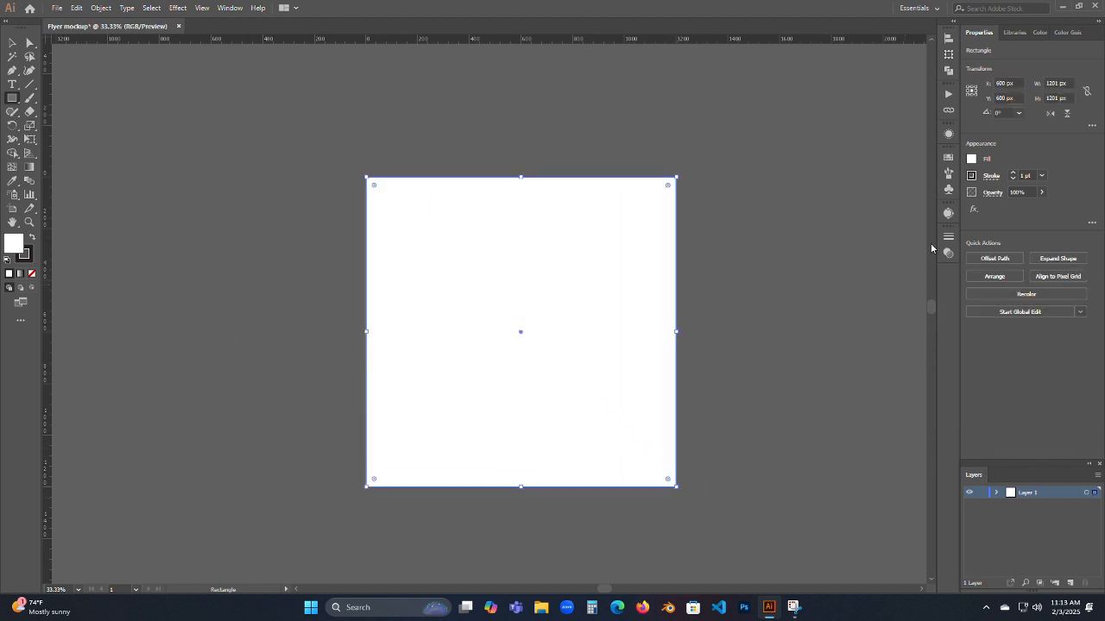
click(971, 160)
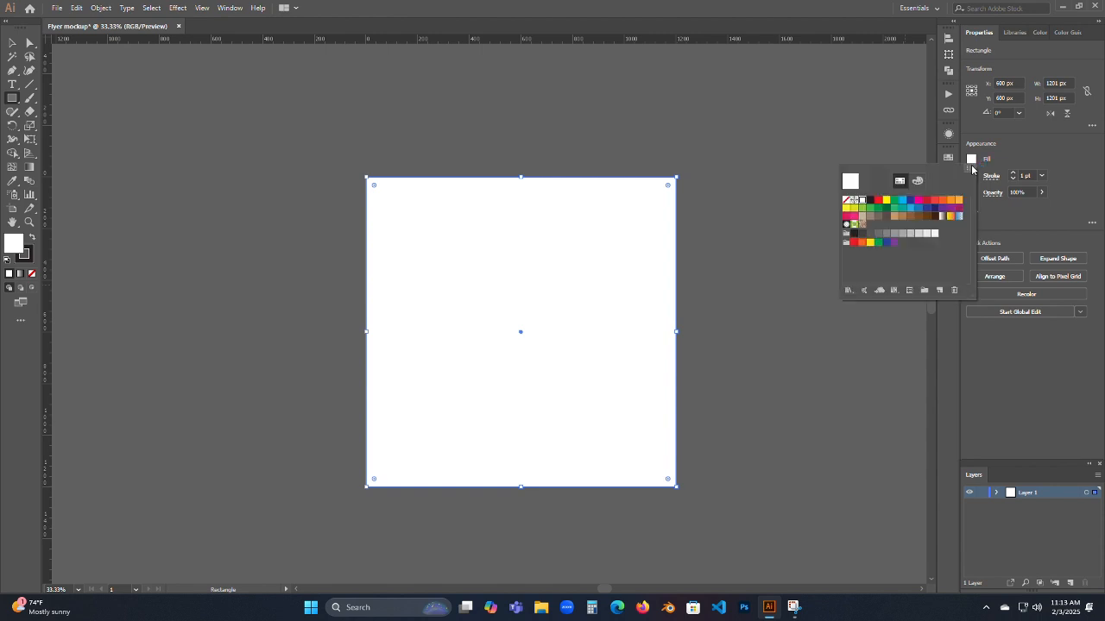
click(917, 234)
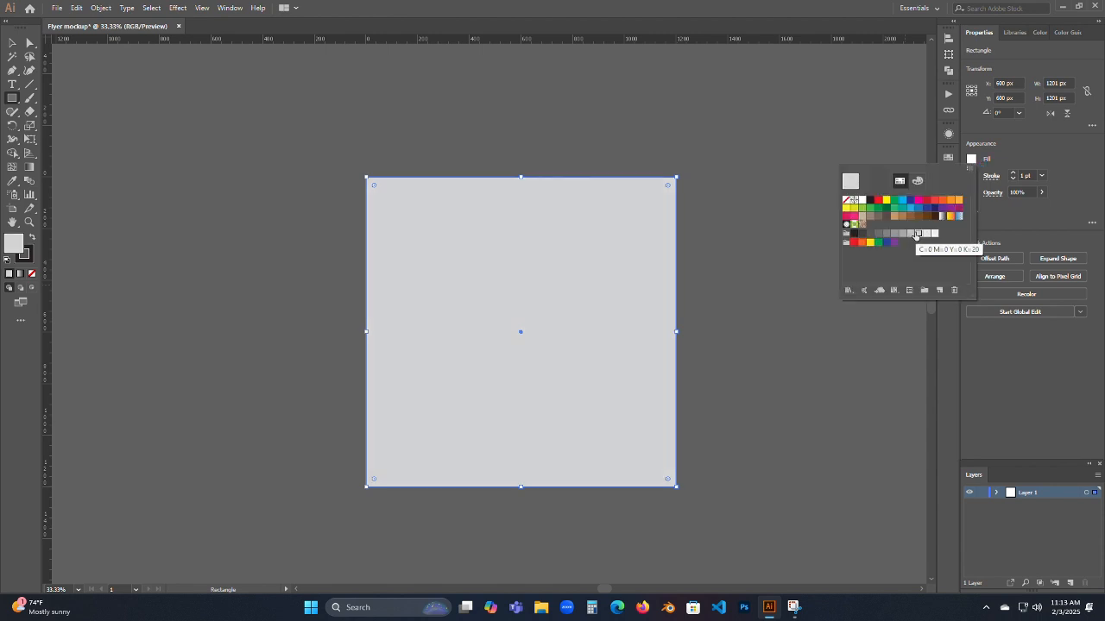
click(751, 143)
click(418, 103)
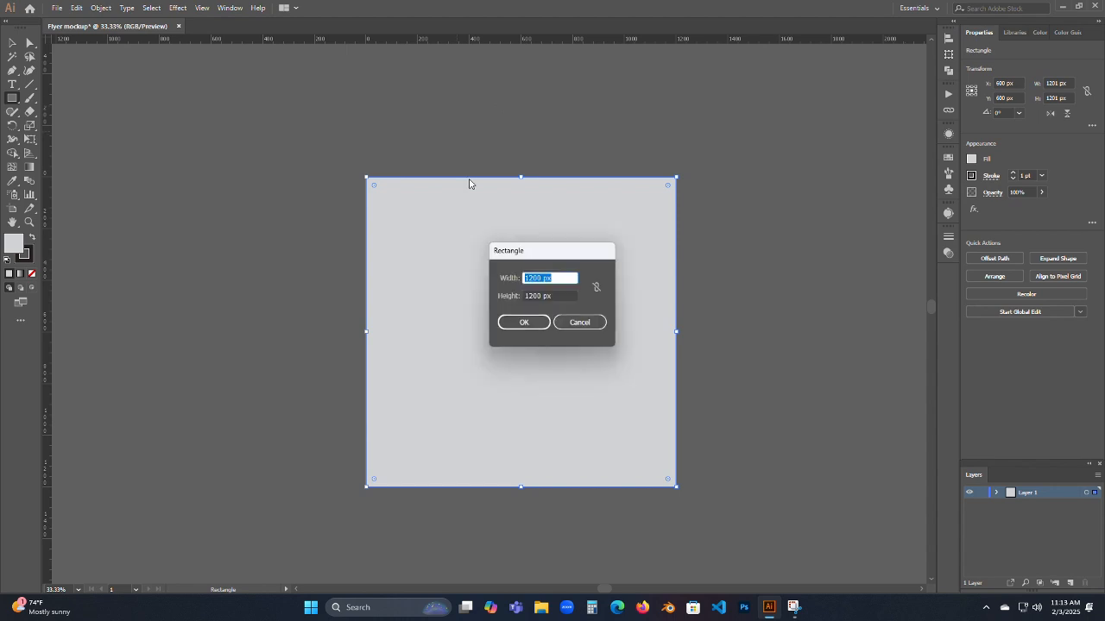
click(579, 323)
key(v)
click(271, 191)
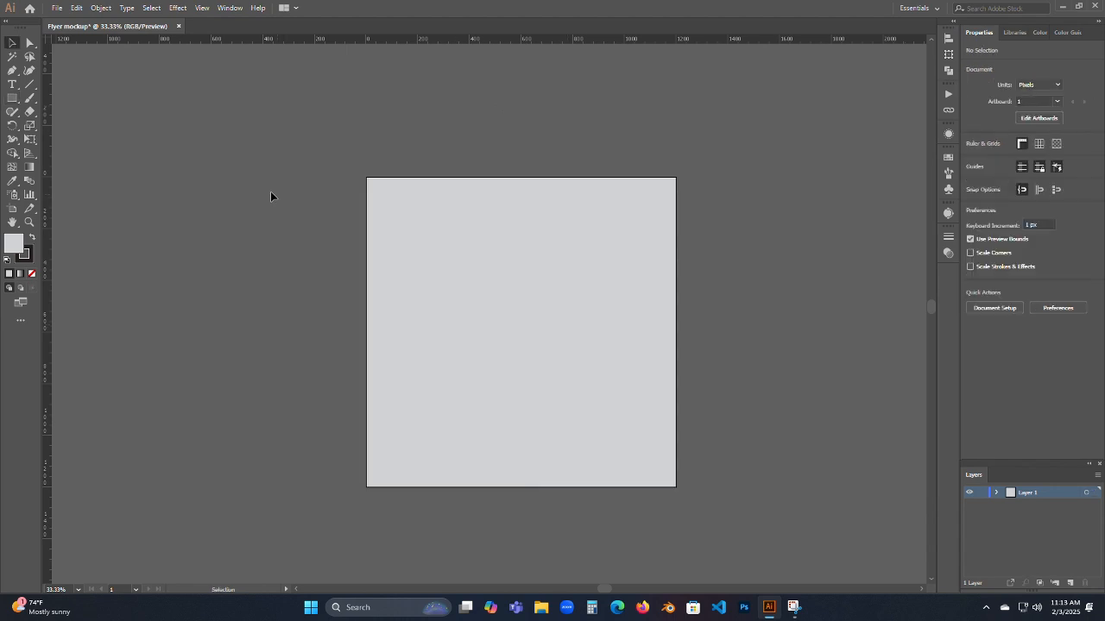
Open the Illustrator file "Flyer 6" from the Adobe Illustrator EPS File folder
click(57, 8)
click(66, 42)
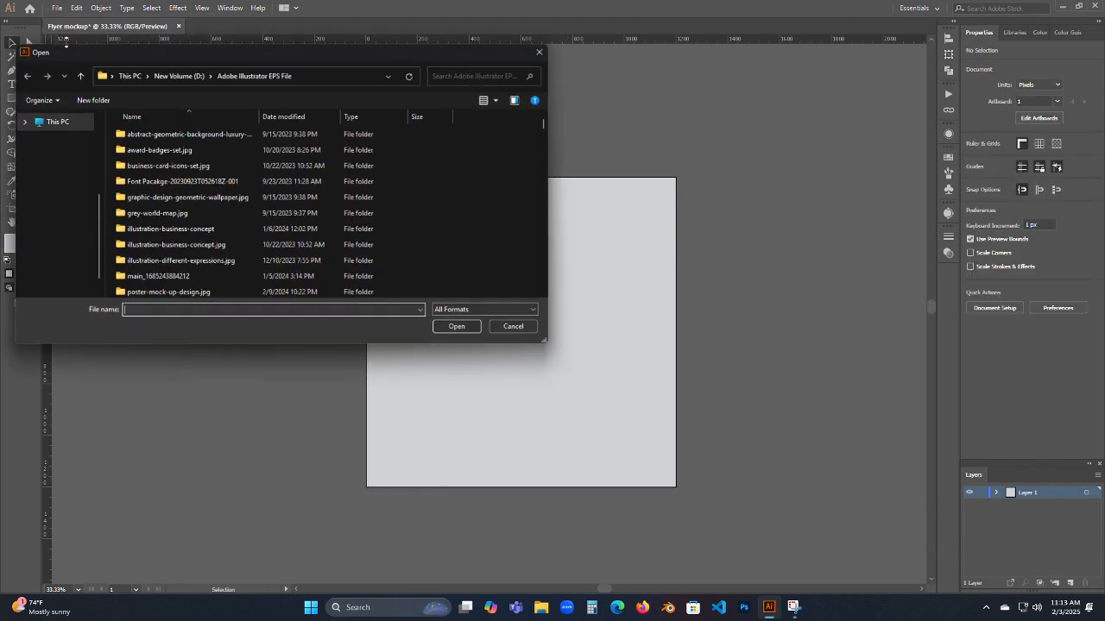
scroll(183, 179, down, 15)
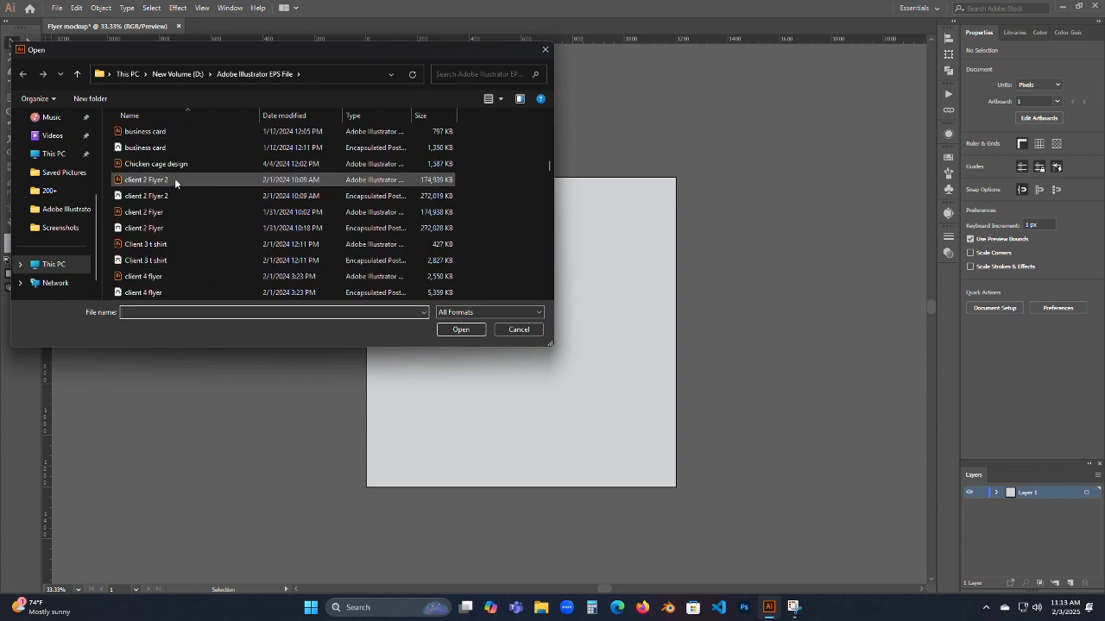
scroll(177, 208, up, 2)
click(185, 228)
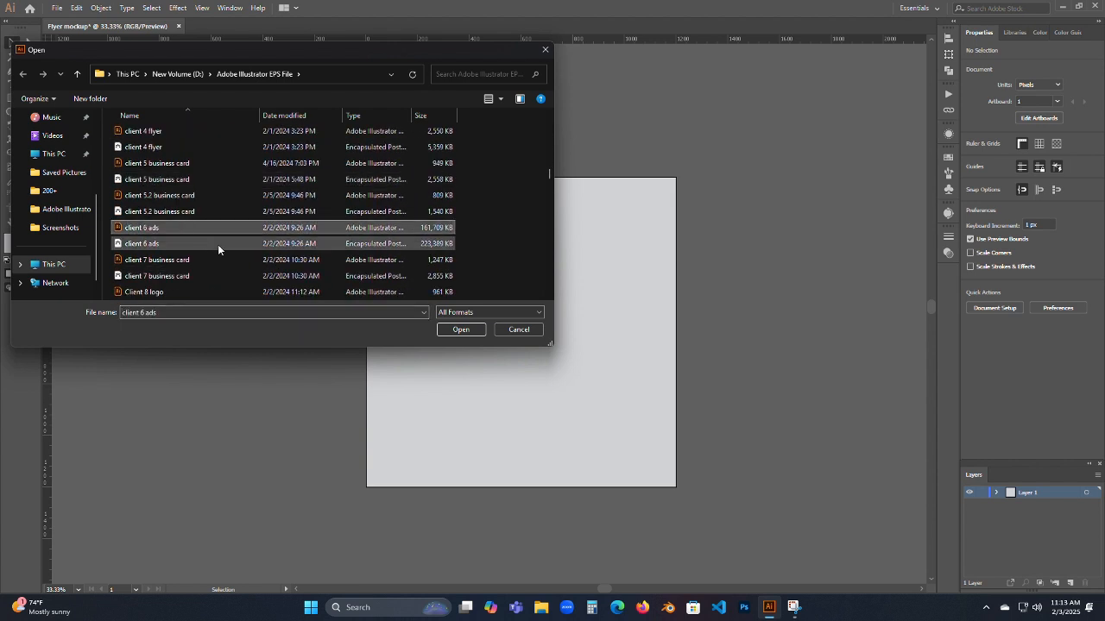
scroll(204, 211, down, 10)
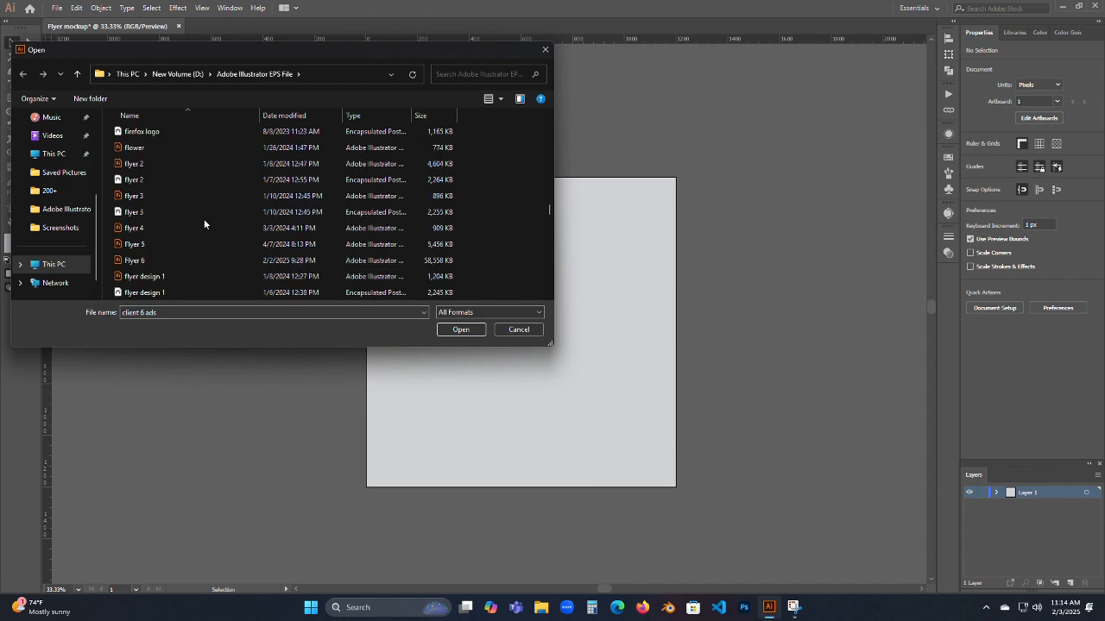
click(202, 260)
click(461, 330)
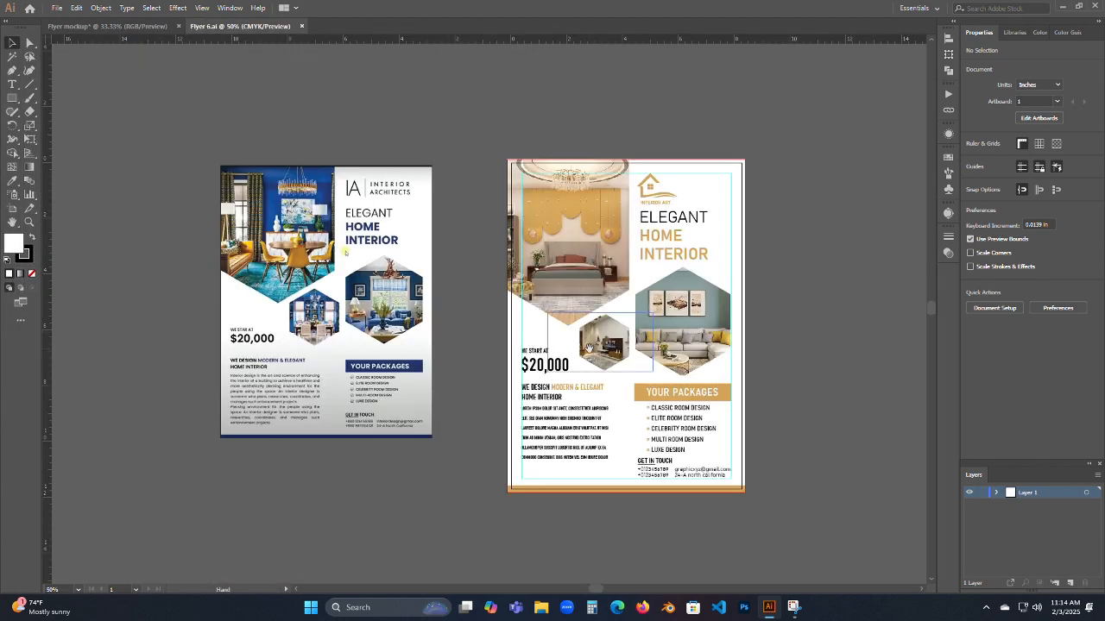
Draw a rectangle of about 8.28 x 11.71 in over the gold home interior flyer, matching its artboard edges
drag(592, 348, 510, 333)
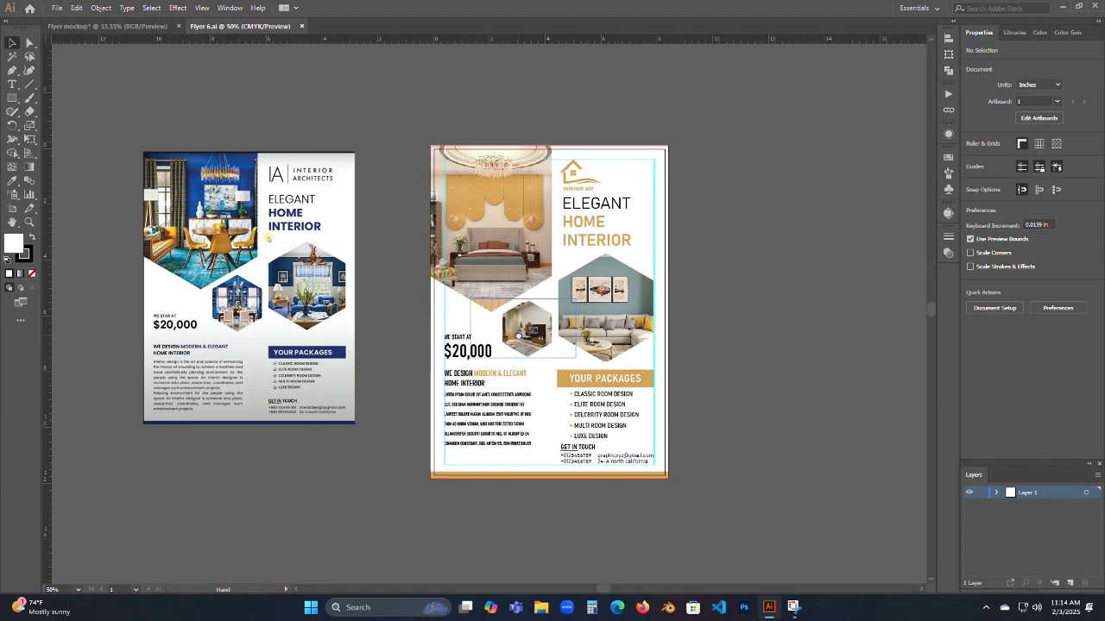
scroll(510, 298, up, 1)
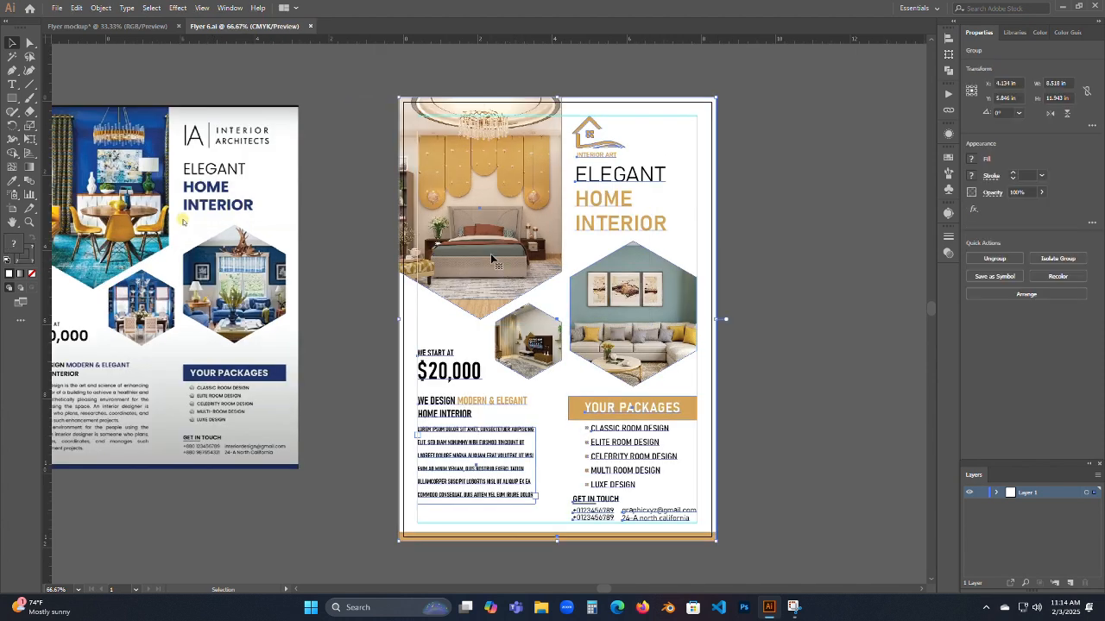
key(ctrl+a)
key(m)
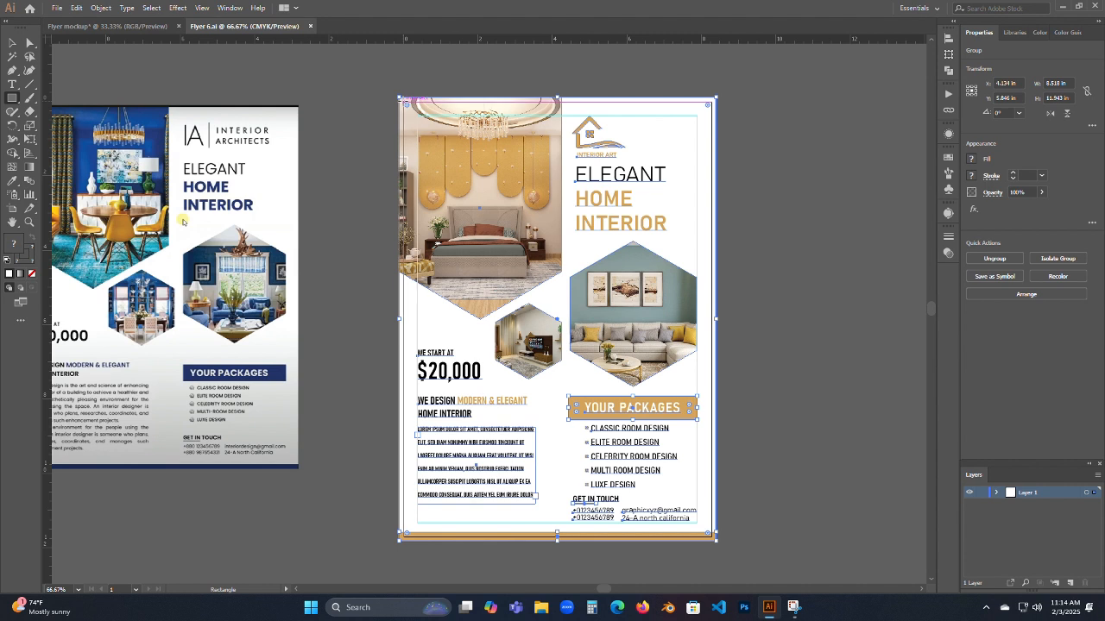
mouse_move(401, 100)
mouse_down()
mouse_move(640, 347)
mouse_move(711, 536)
mouse_up()
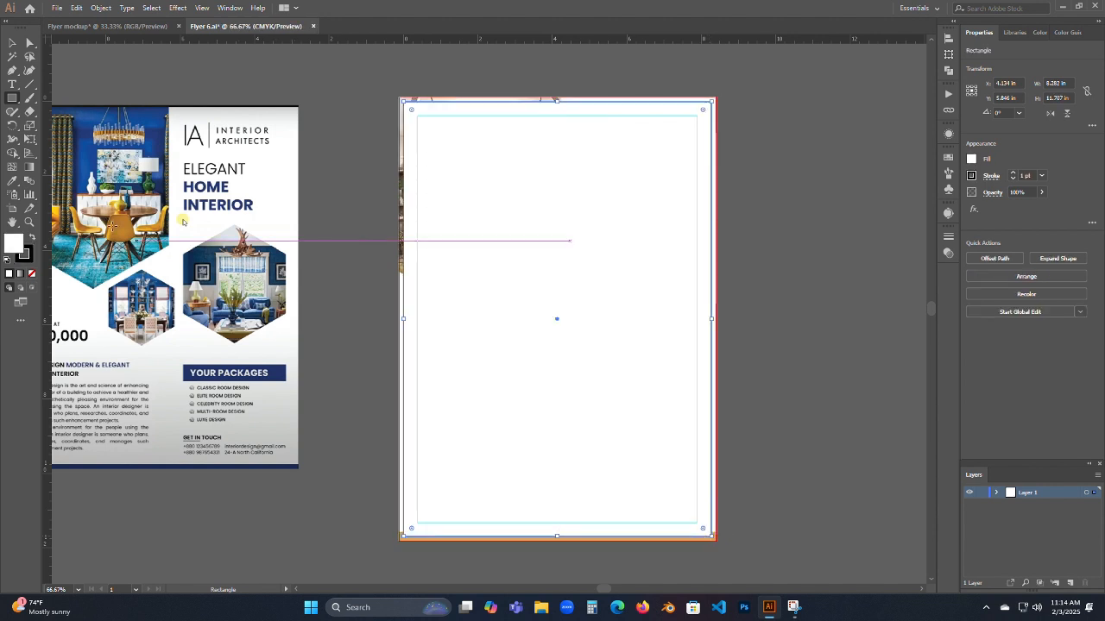
click(11, 42)
click(330, 99)
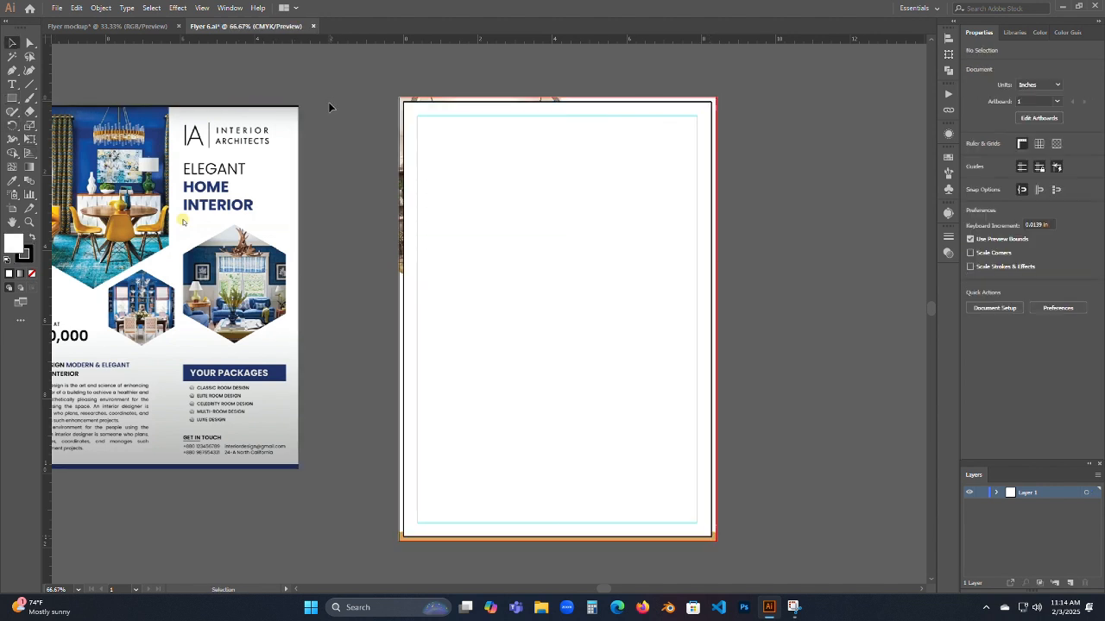
Make a clipping mask from the new rectangle and the gold flyer artwork beneath it
drag(344, 70, 800, 319)
right_click(573, 184)
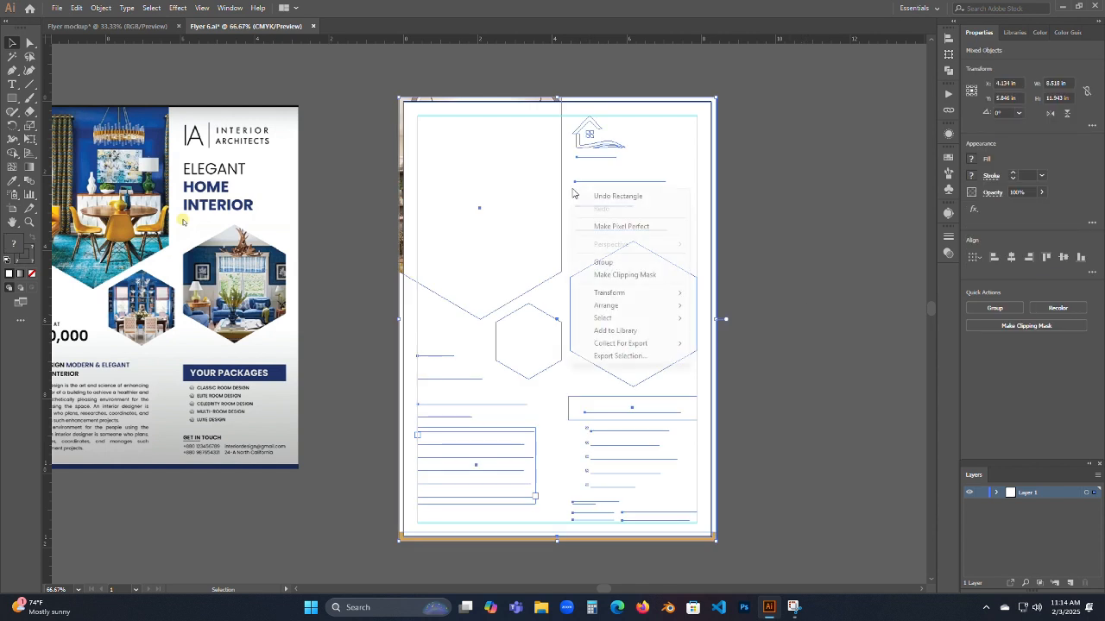
click(624, 273)
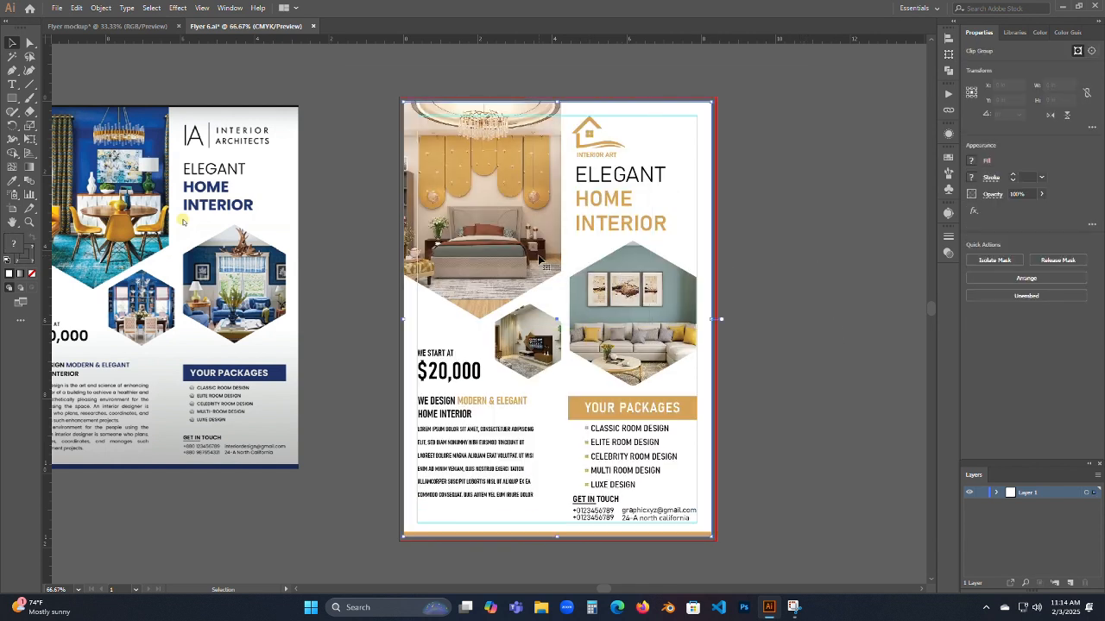
Bring the clipped flyer into the Flyer mockup document and place it near the middle of the gray square
click(135, 31)
drag(419, 277, 550, 320)
click(774, 270)
click(762, 314)
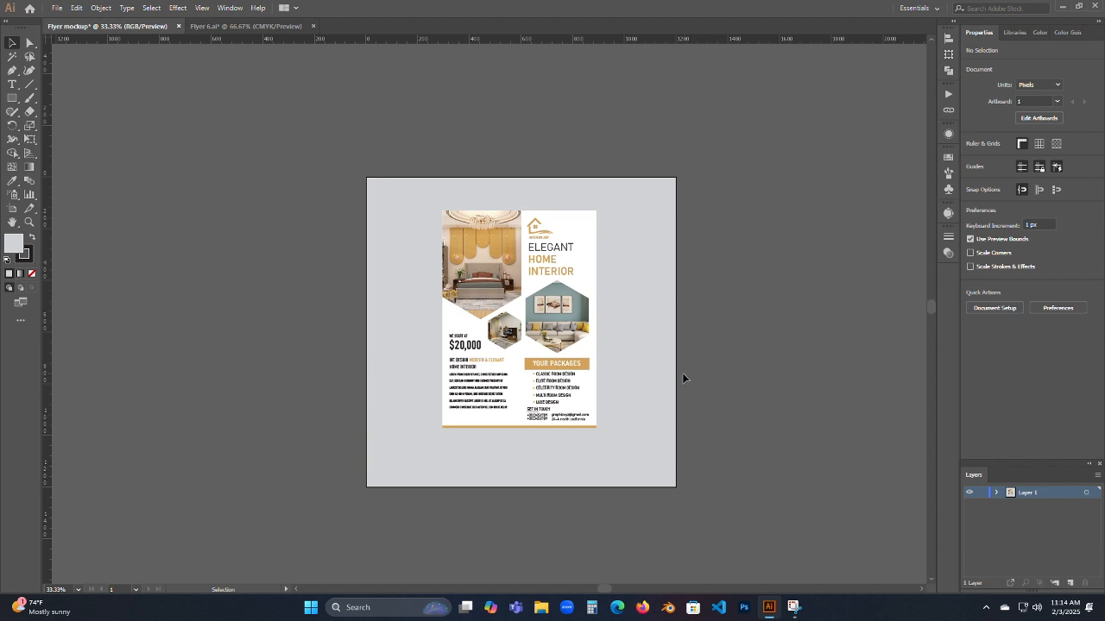
Recolor the background square with the beige of the bedroom wall in the flyer photo, sampled with the Eyedropper
scroll(682, 377, up, 1)
scroll(905, 324, left, 1)
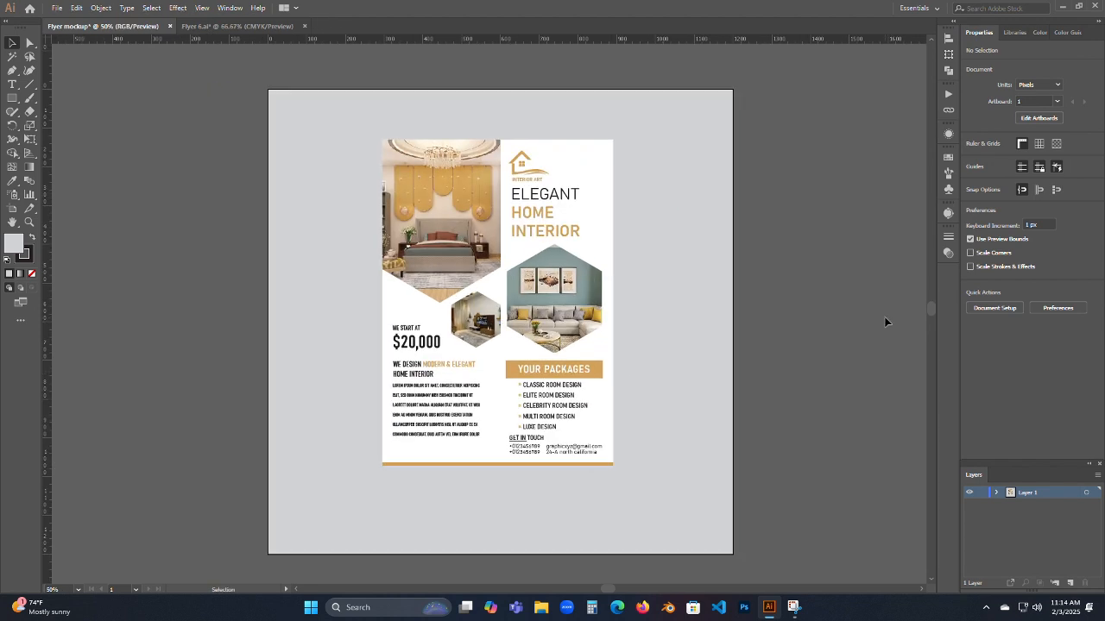
click(688, 301)
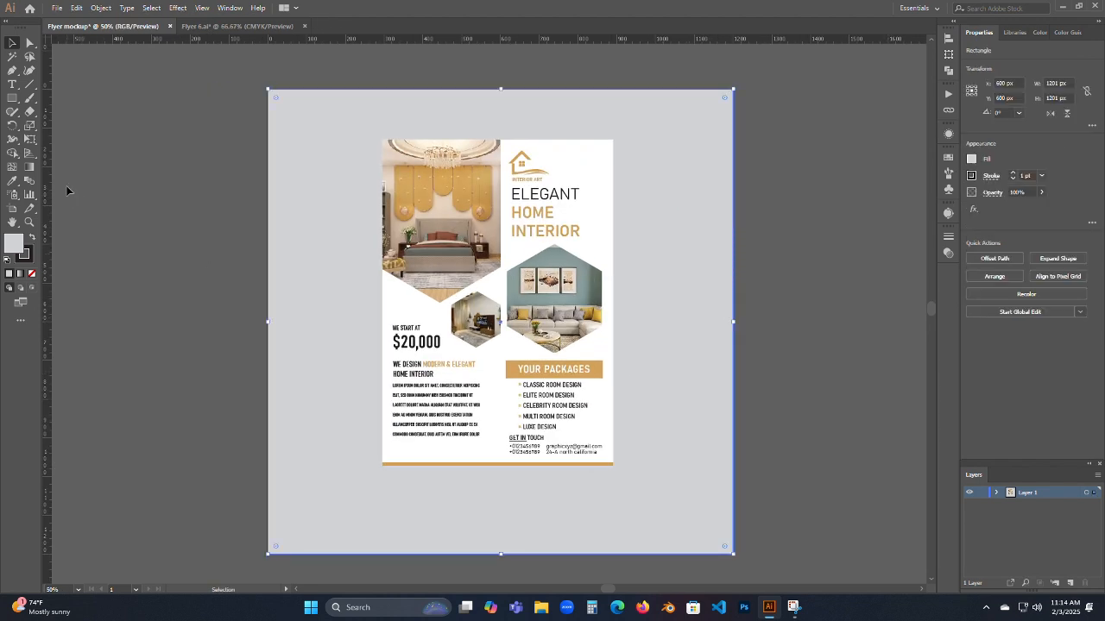
click(13, 179)
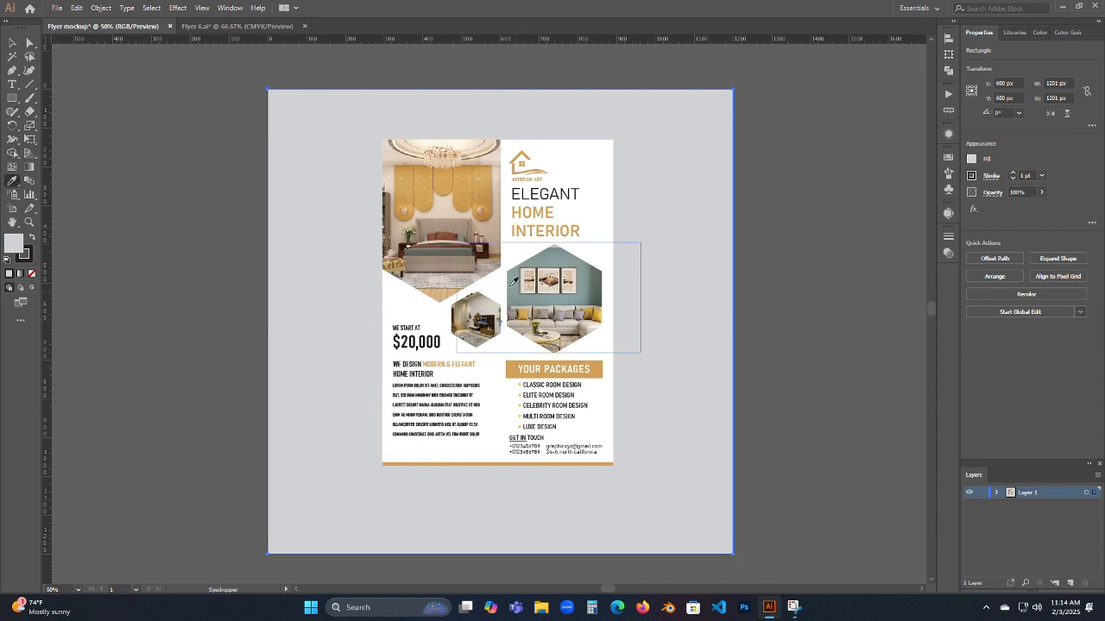
click(463, 193)
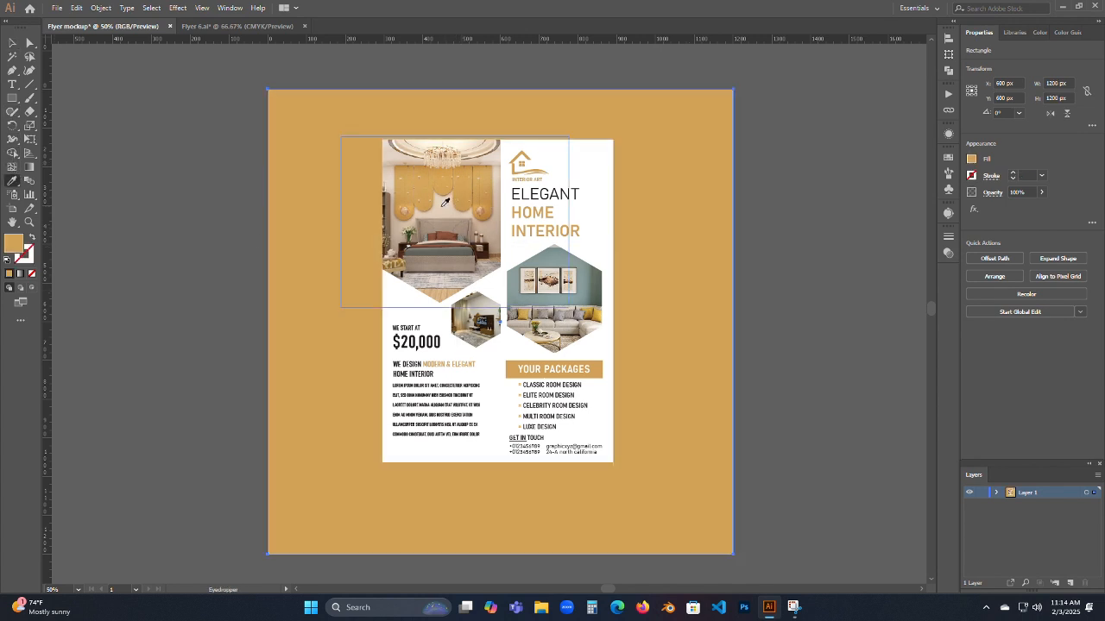
click(444, 202)
key(v)
click(179, 166)
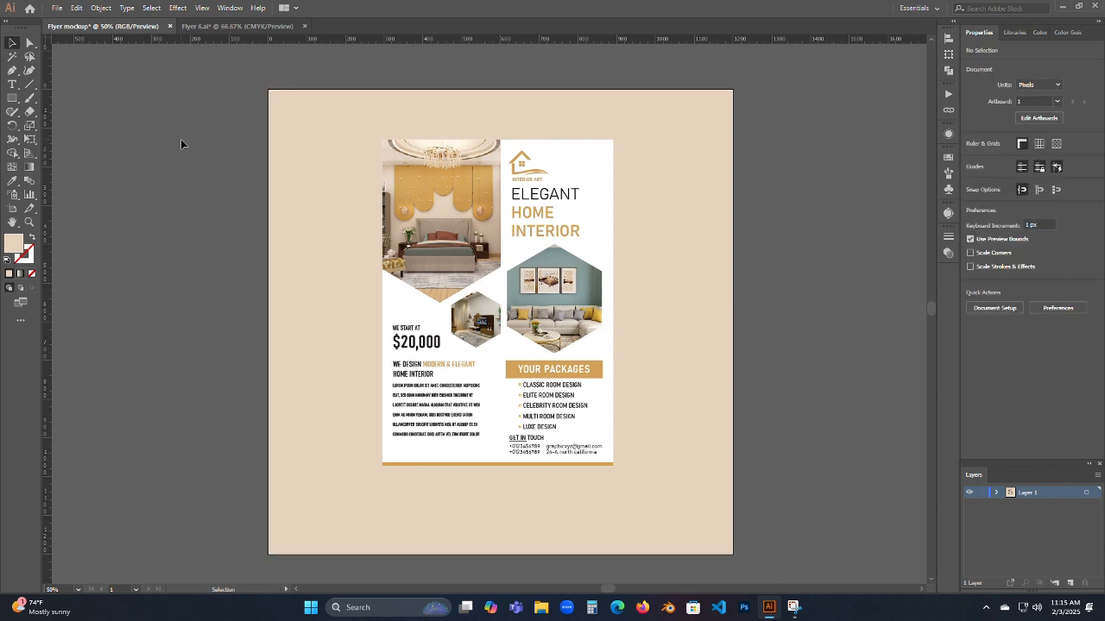
Center the flyer horizontally on the background square, using the square as the key object
drag(340, 136, 568, 249)
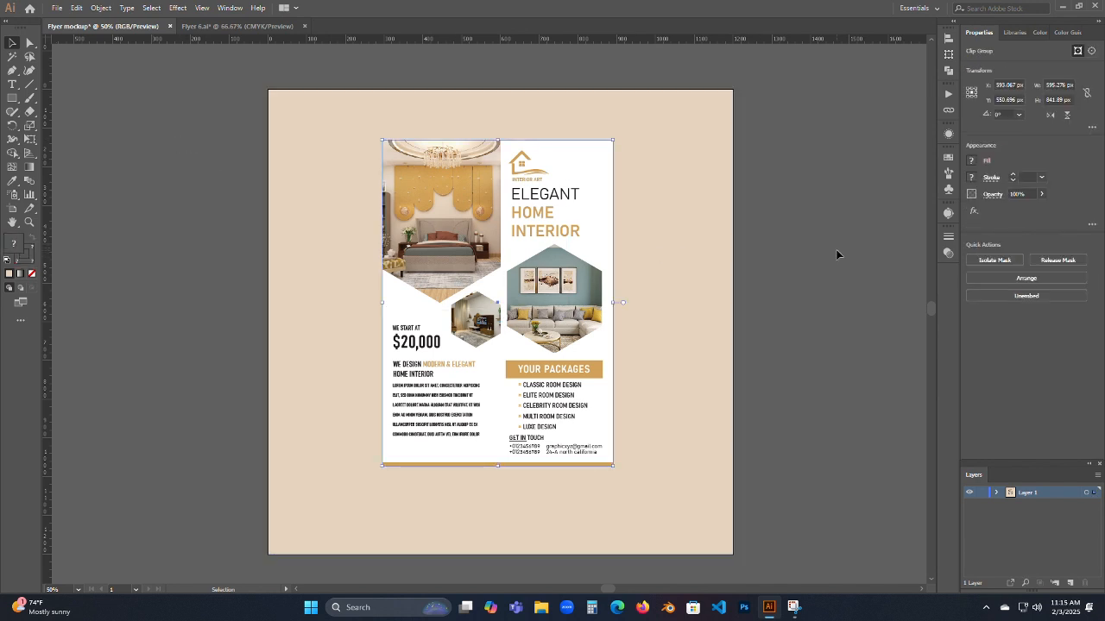
drag(190, 152, 807, 403)
click(664, 296)
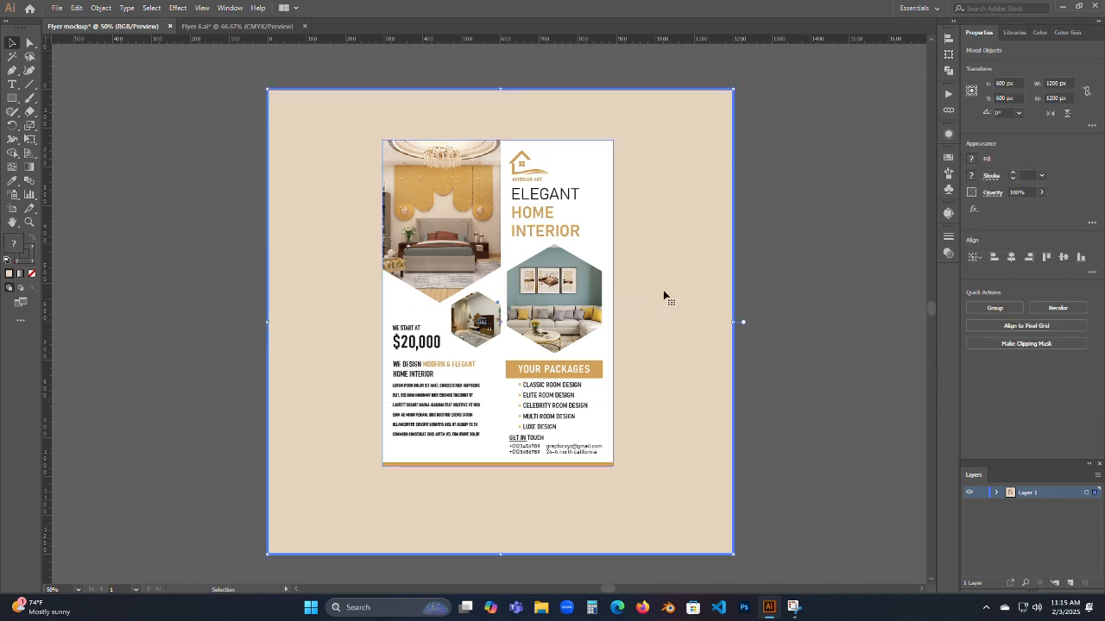
click(1011, 257)
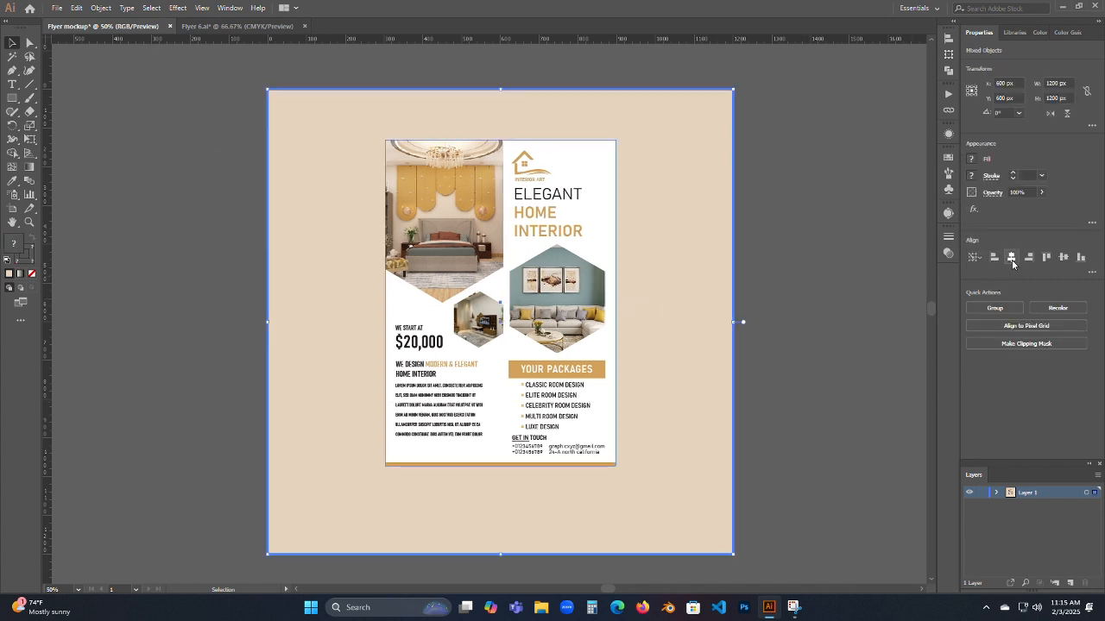
Center the flyer vertically on the background square and nudge it up to a Y position of 578 px
click(1064, 258)
click(838, 350)
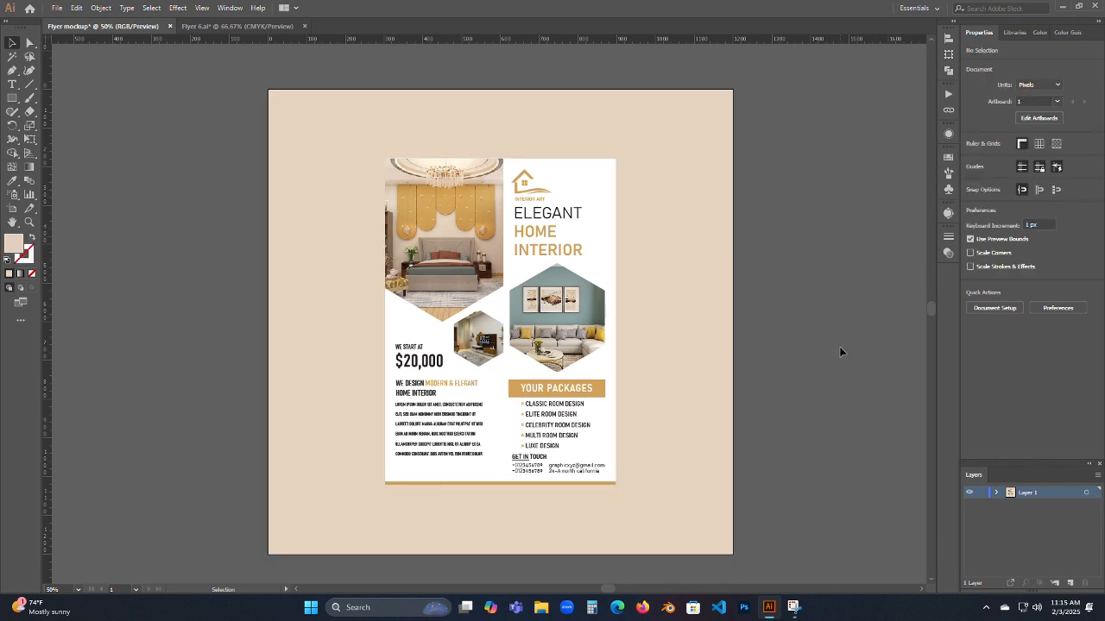
click(579, 372)
key(Up)
key(Up)
key(Up)
key(Up)
key(Up)
key(Up)
key(Up)
key(Up)
key(Up)
key(Up)
key(Up)
key(Up)
key(Up)
key(Up)
key(Up)
key(Up)
key(Up)
key(Up)
key(Up)
key(Up)
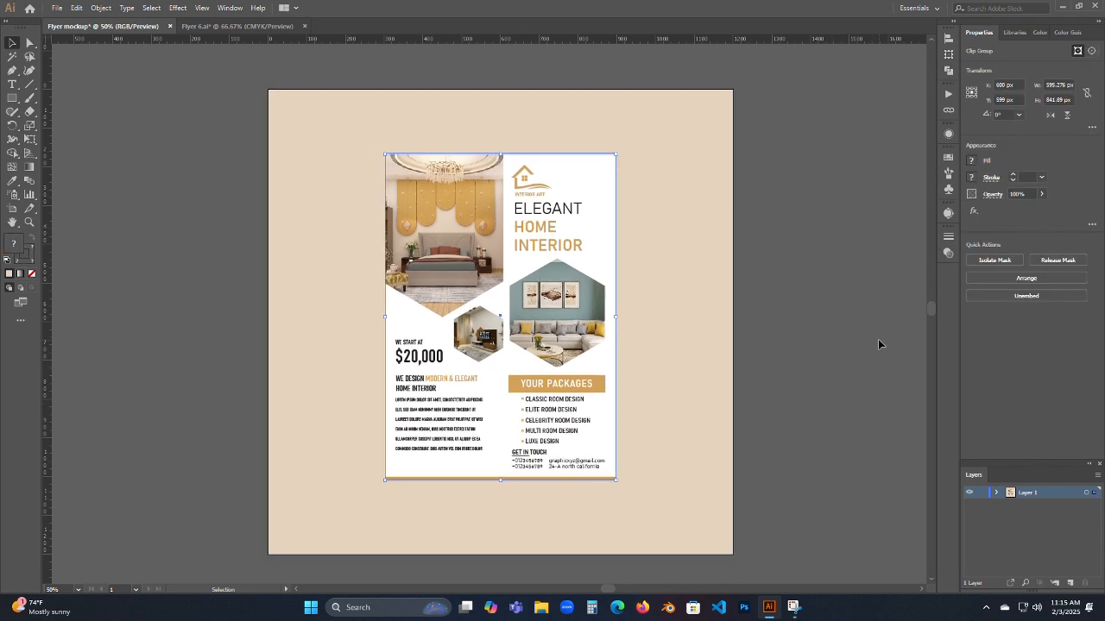
click(872, 340)
Start a Drop Shadow effect on the flyer, with the X and Y offsets set to 10 px
click(604, 367)
click(178, 8)
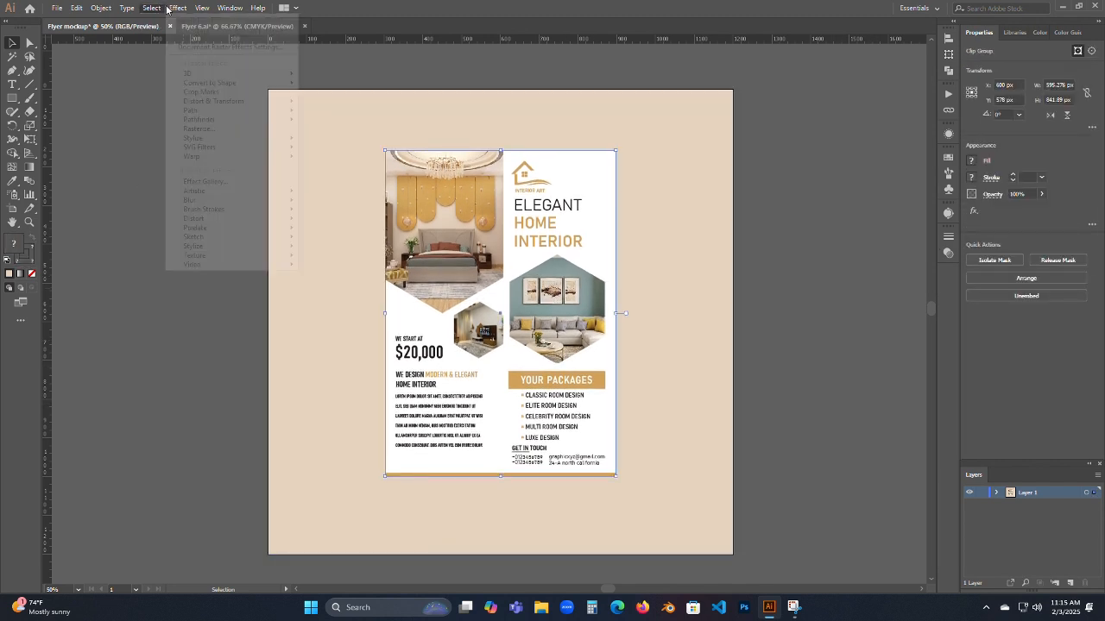
mouse_move(267, 142)
click(351, 139)
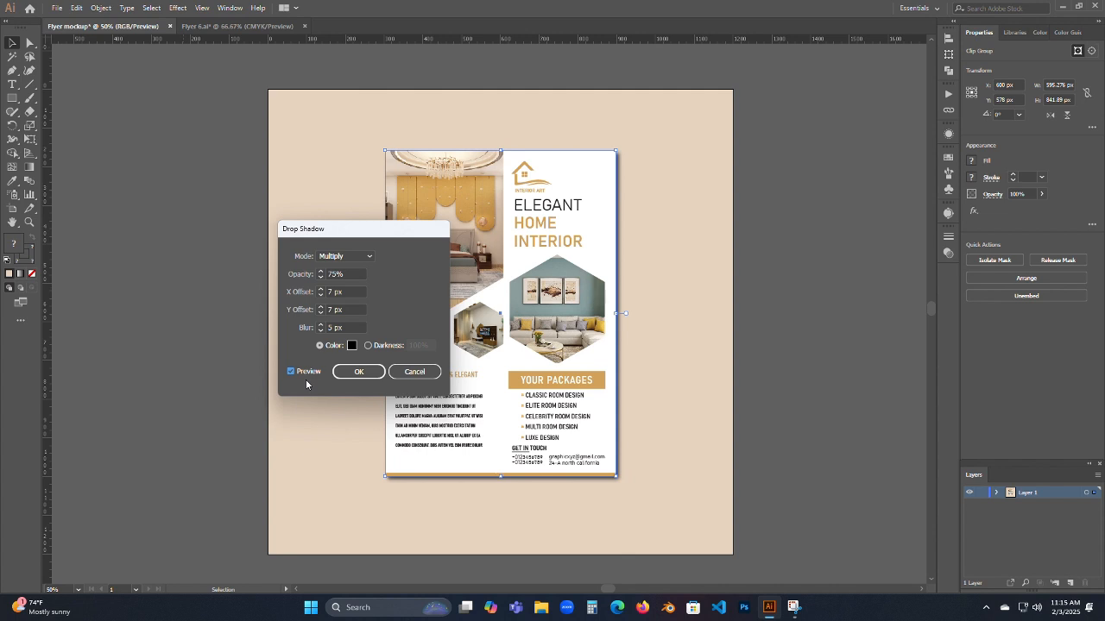
click(331, 293)
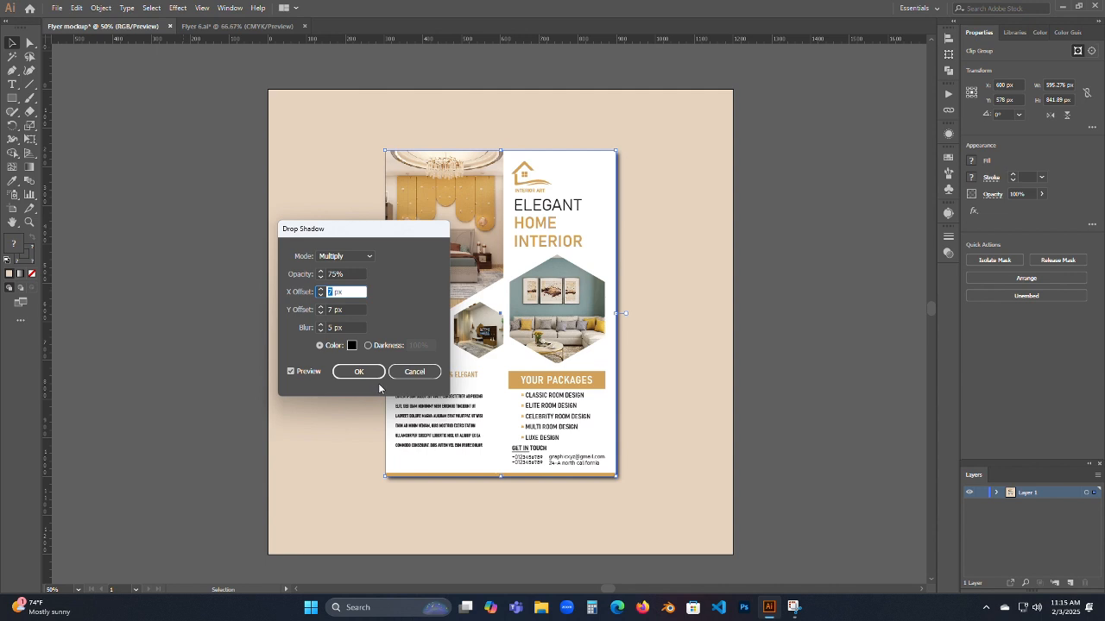
text(10)
click(332, 309)
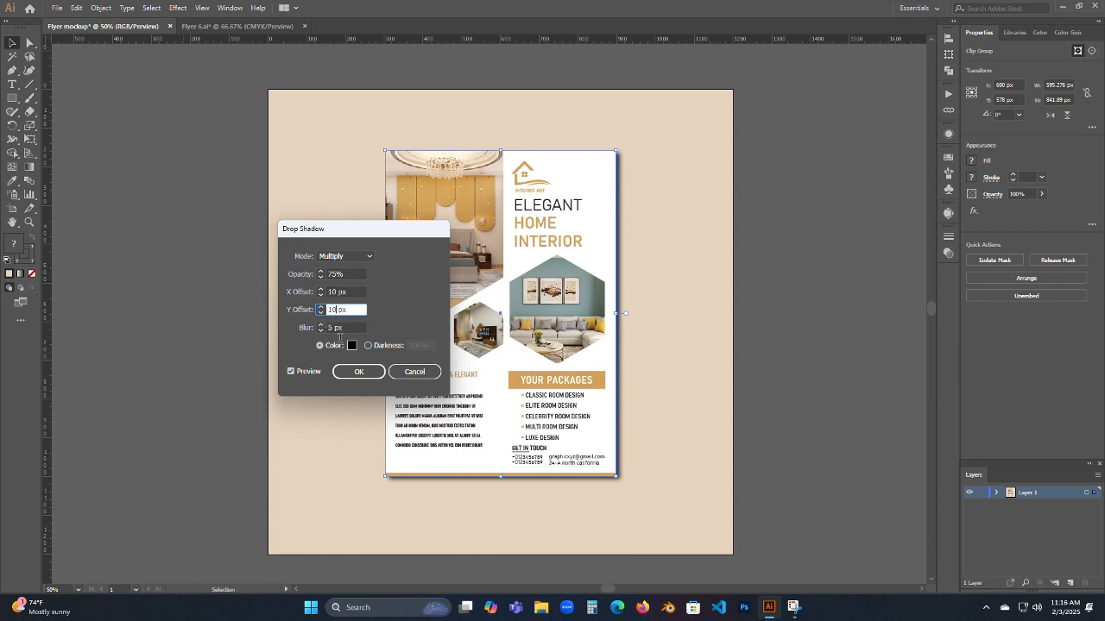
key(Tab)
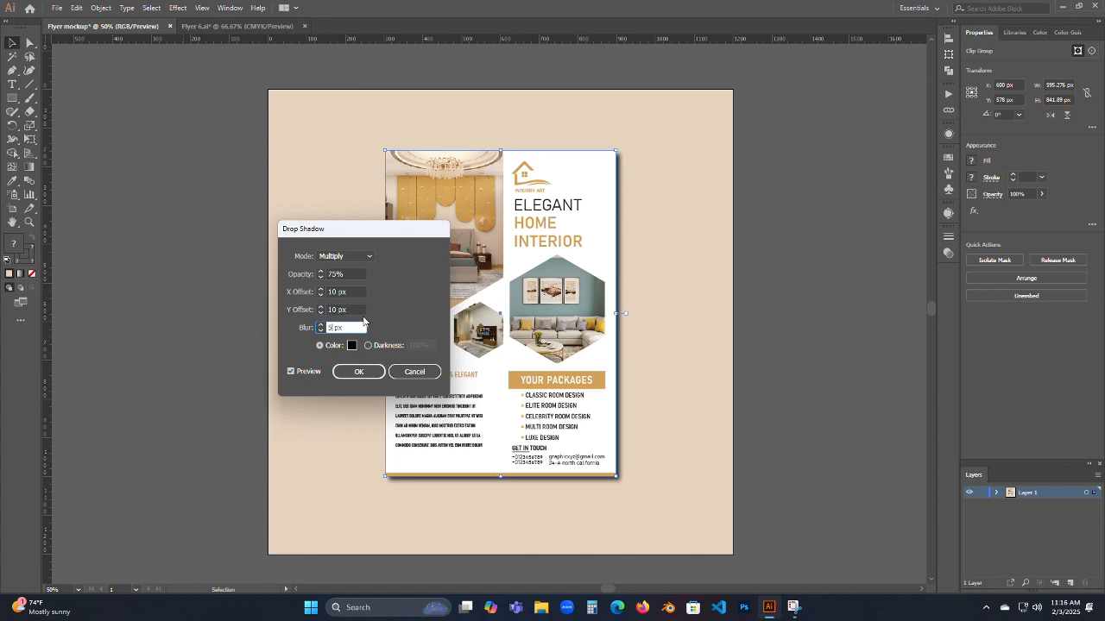
Set the drop shadow's X offset to 15 px and apply the effect in Multiply mode
click(363, 258)
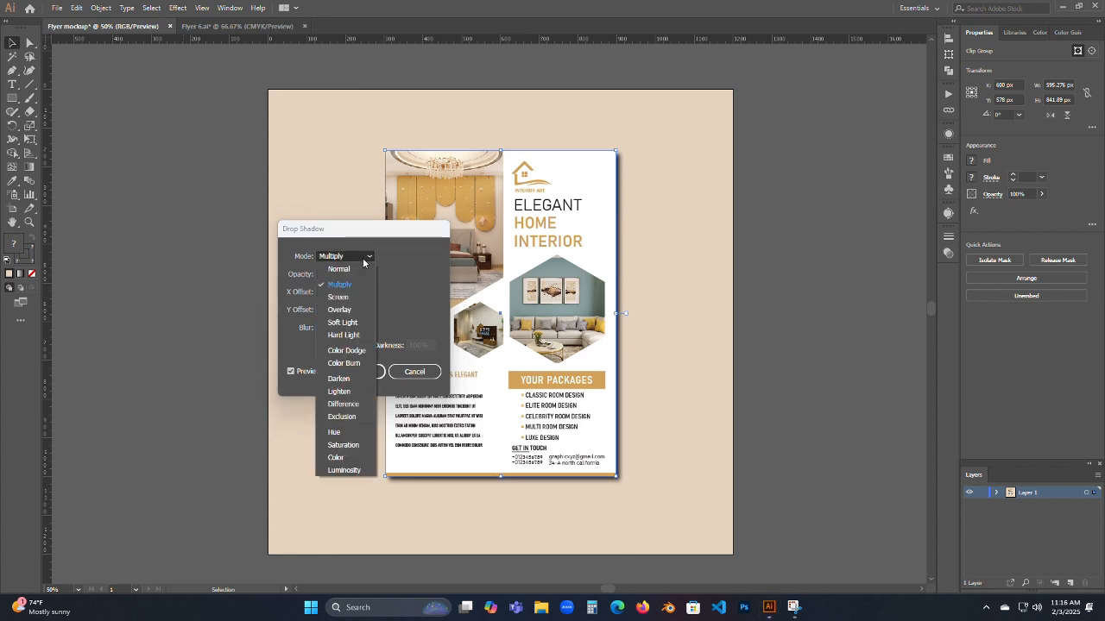
click(362, 258)
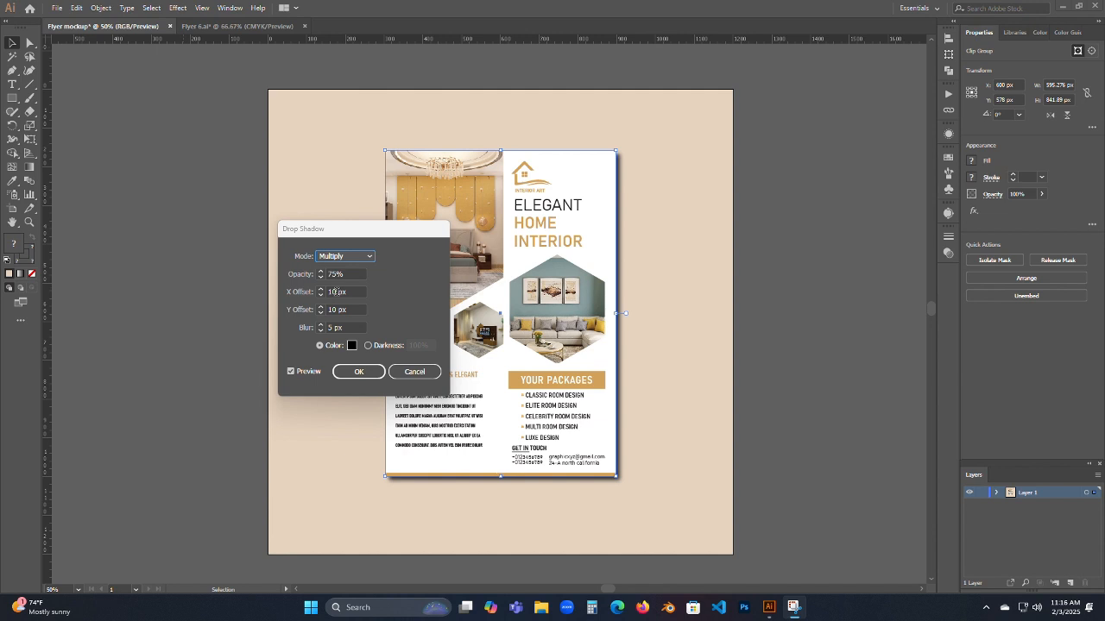
drag(336, 292, 327, 292)
text(15)
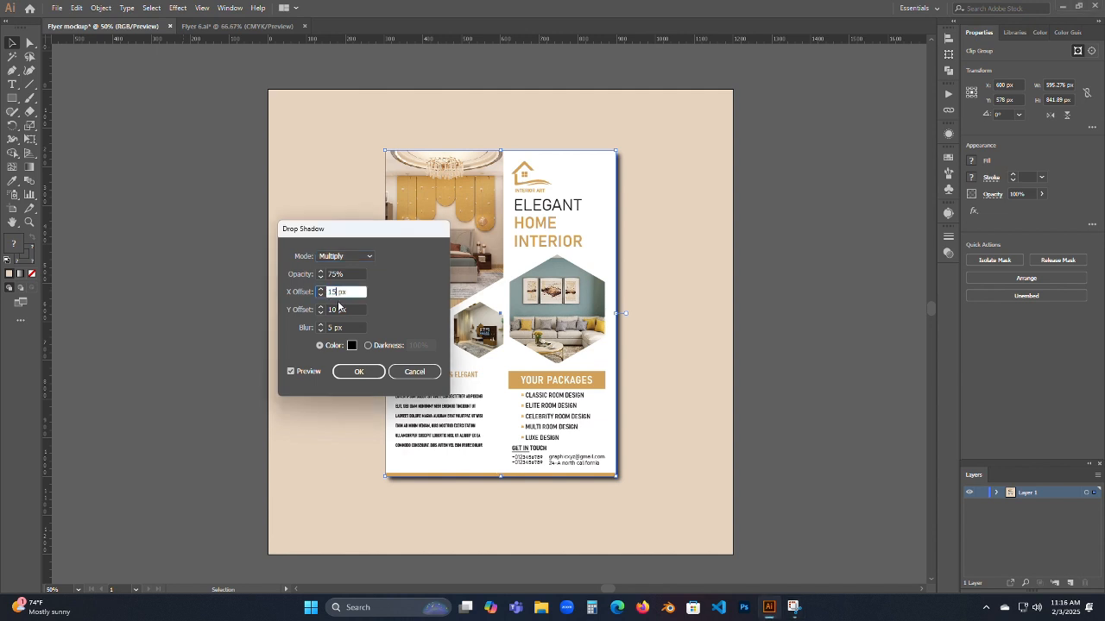
key(Tab)
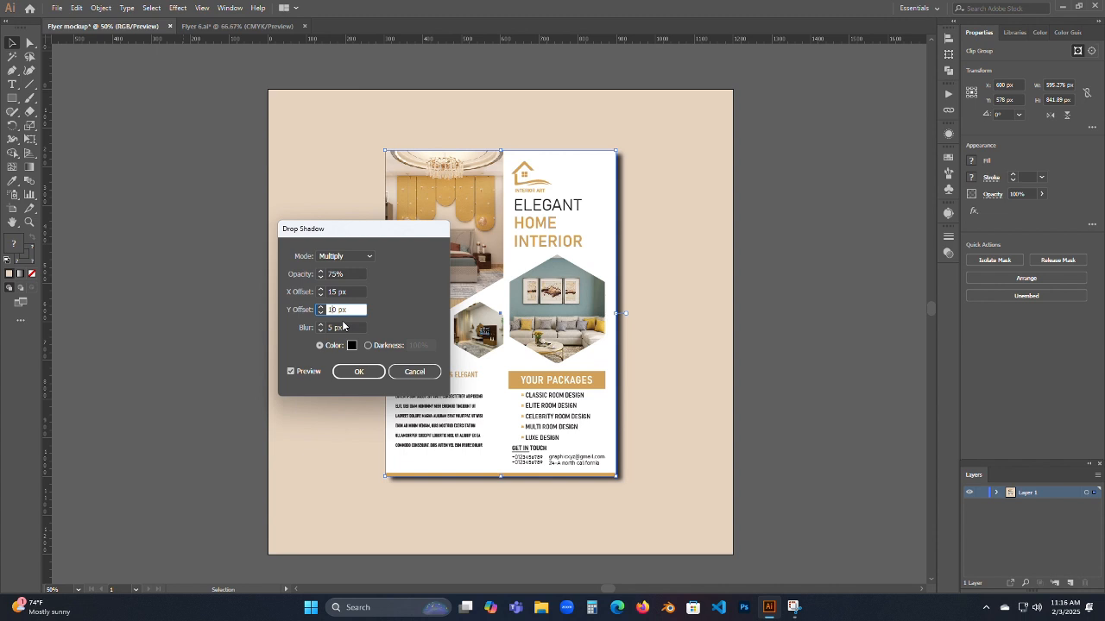
click(352, 370)
click(179, 210)
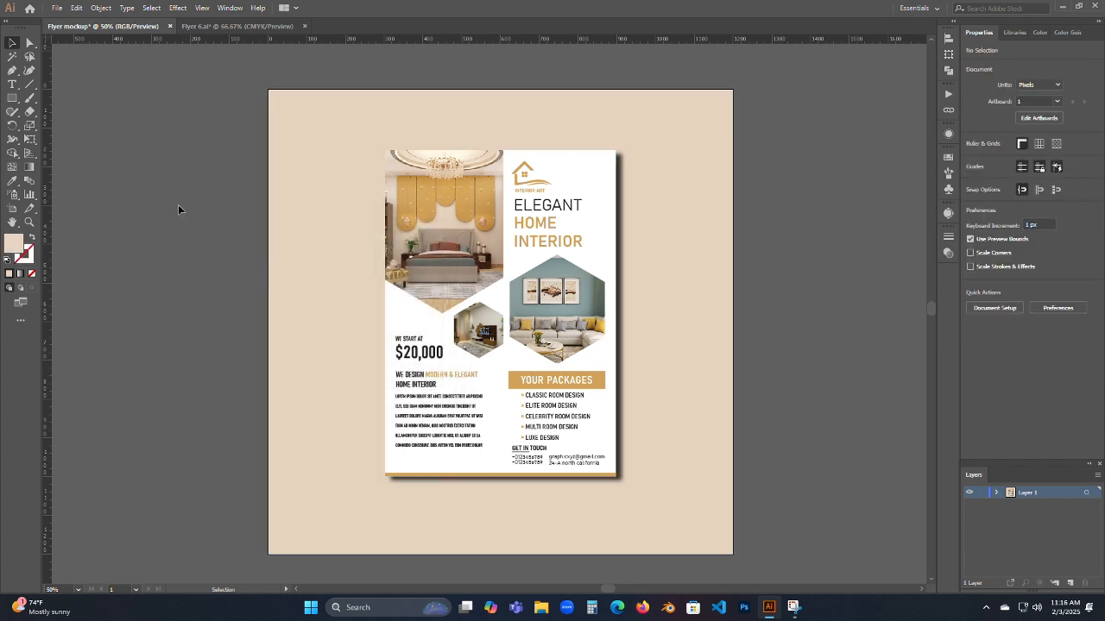
Draw a 1200 x 1200 px square over the artboard and delete its lower-right anchor point to leave a triangle
scroll(767, 345, down, 1)
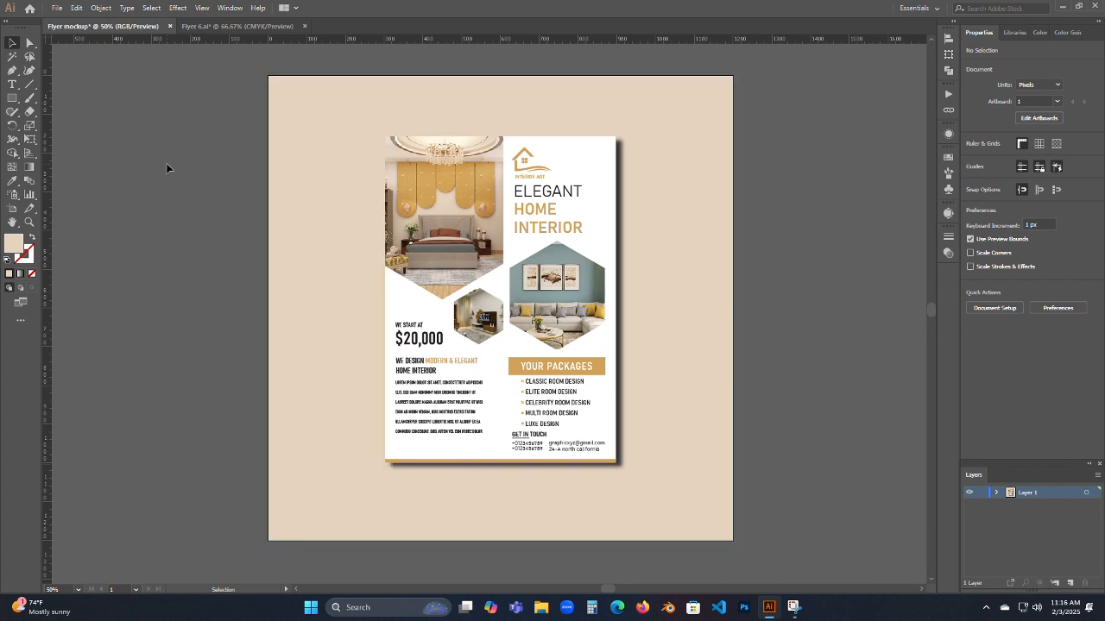
key(m)
drag(267, 77, 734, 538)
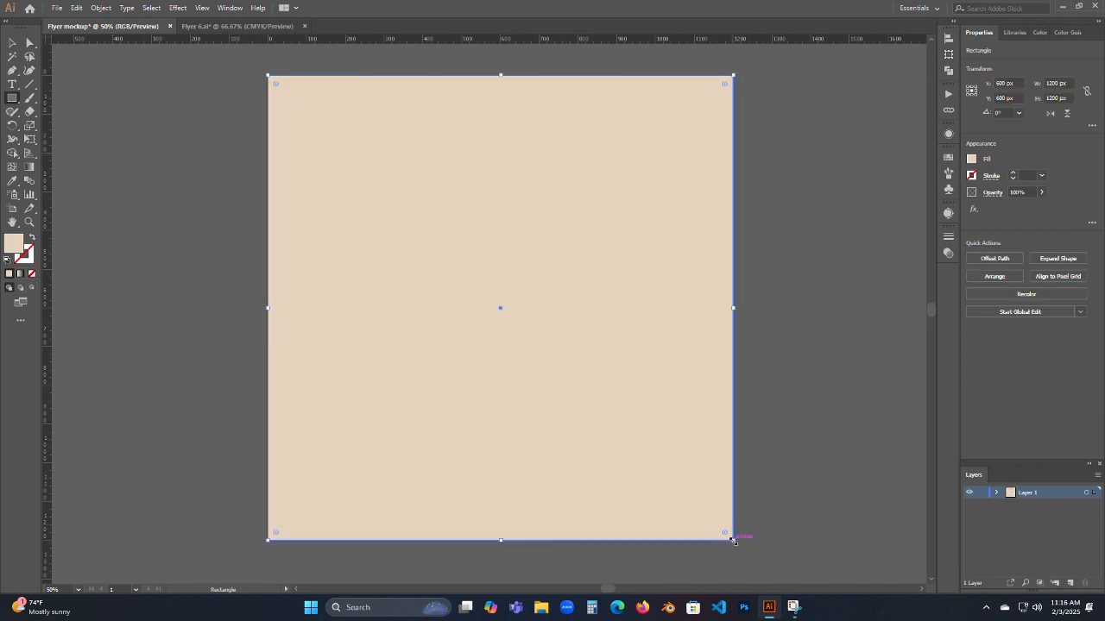
click(12, 70)
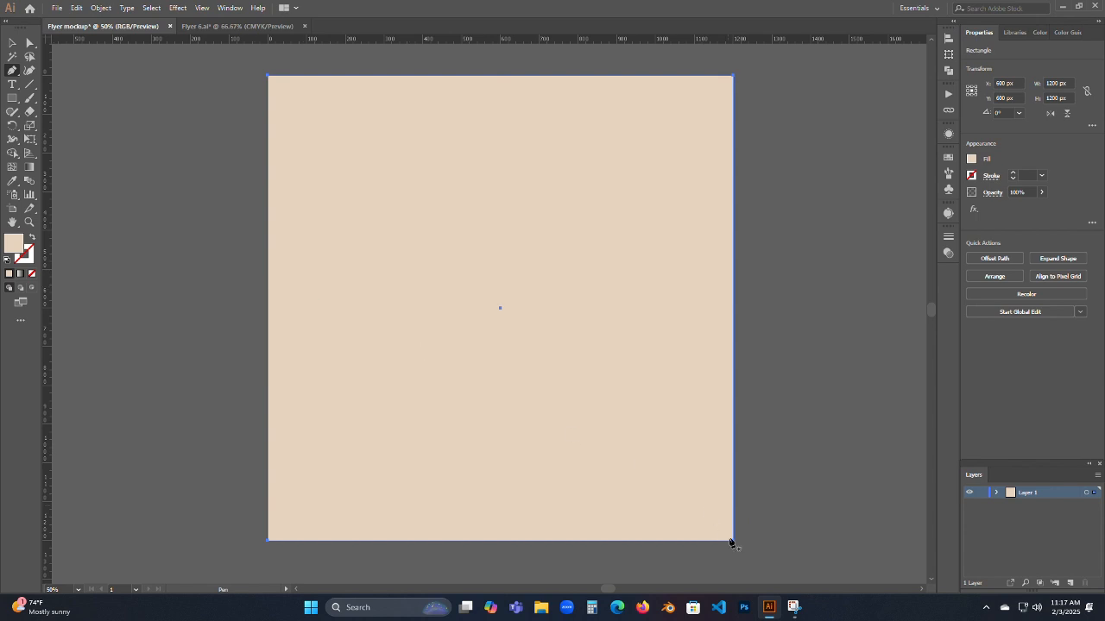
click(731, 541)
Send the triangle behind the flyer and recolor it with the gold of the bedroom wall panels, sampled with the Eyedropper
click(13, 43)
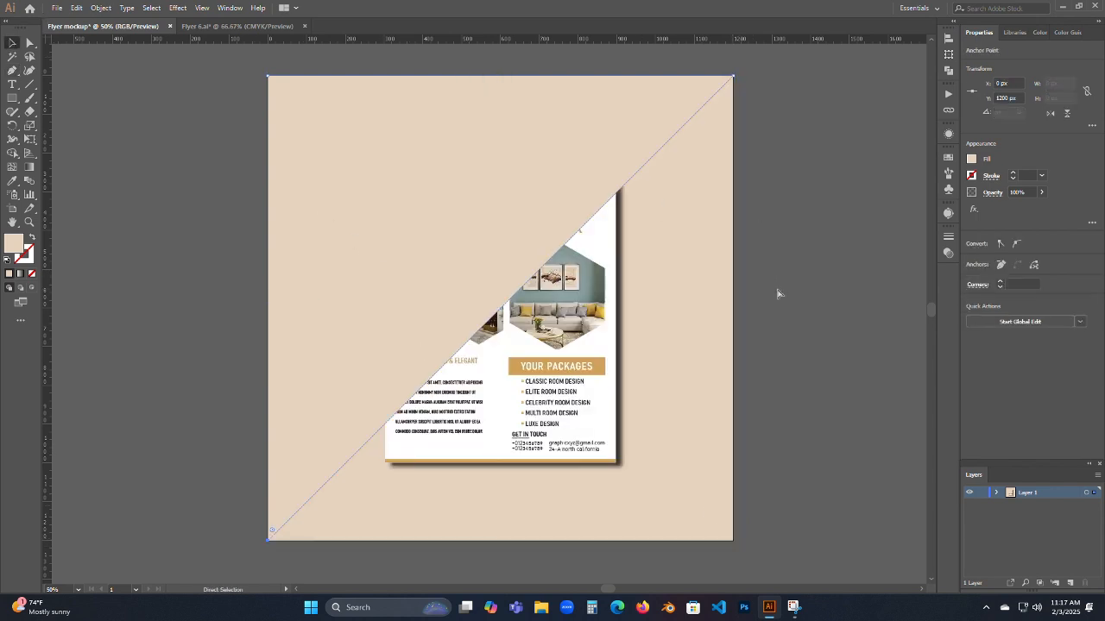
key(ctrl+shift+bracketleft)
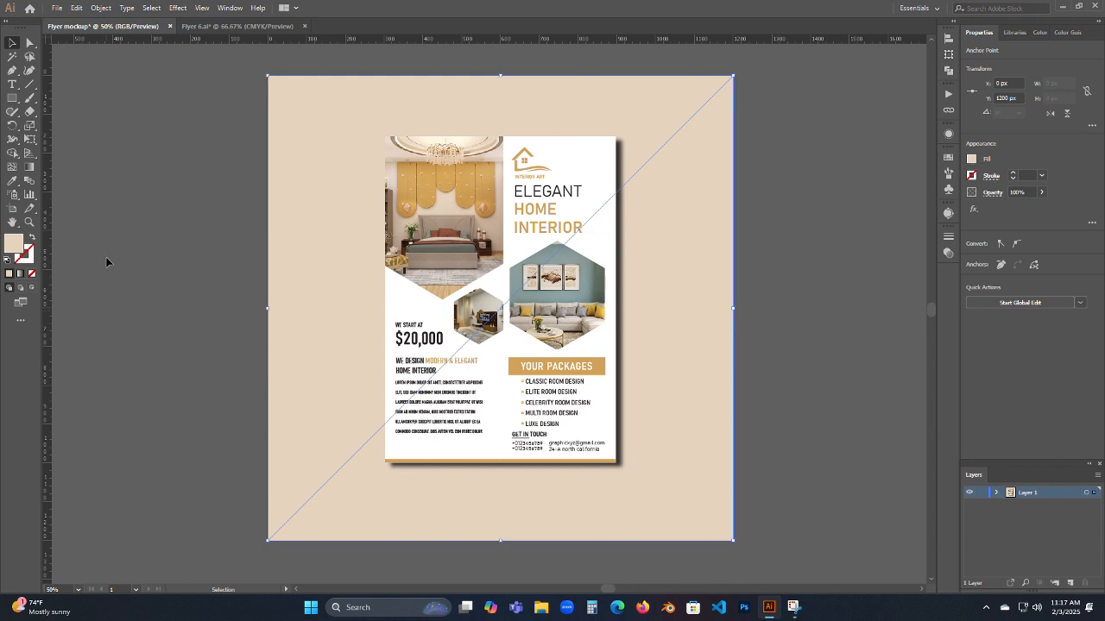
click(12, 180)
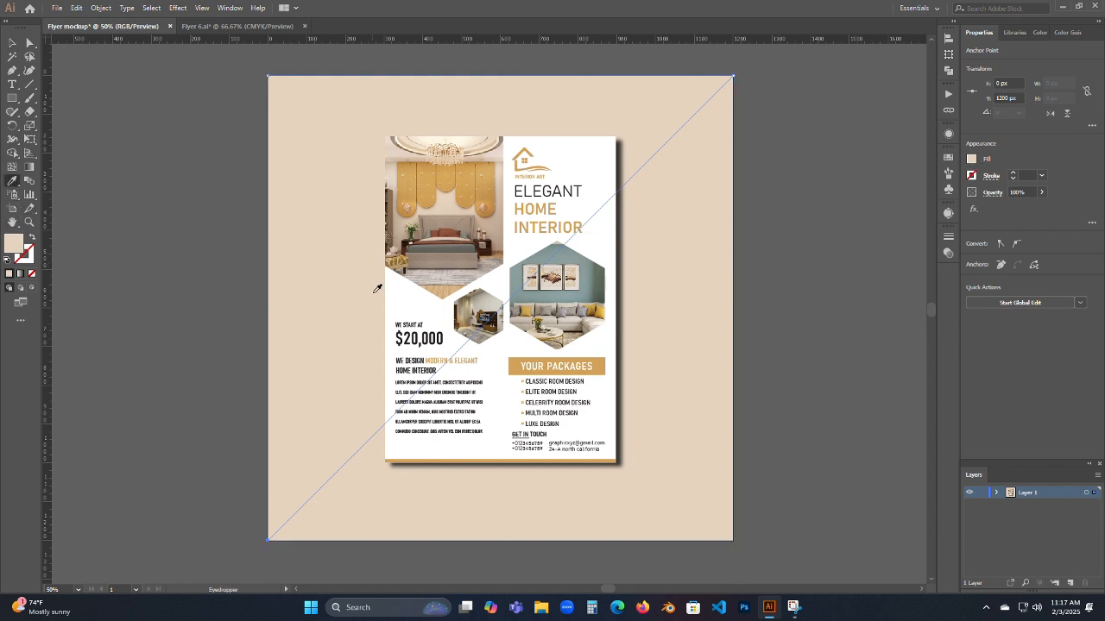
click(468, 185)
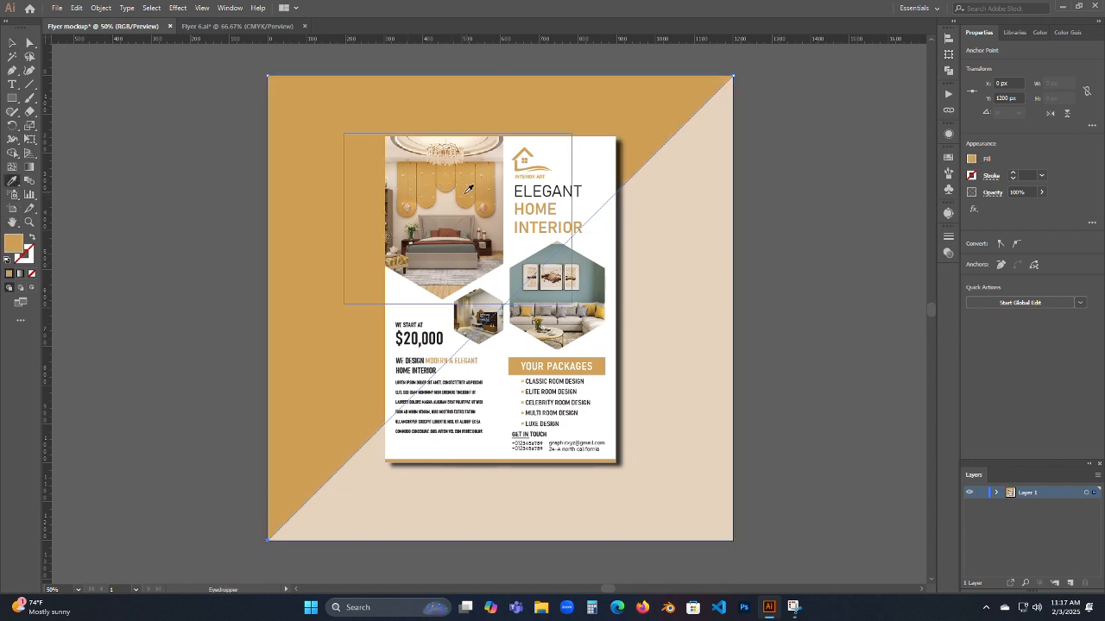
click(12, 42)
click(100, 105)
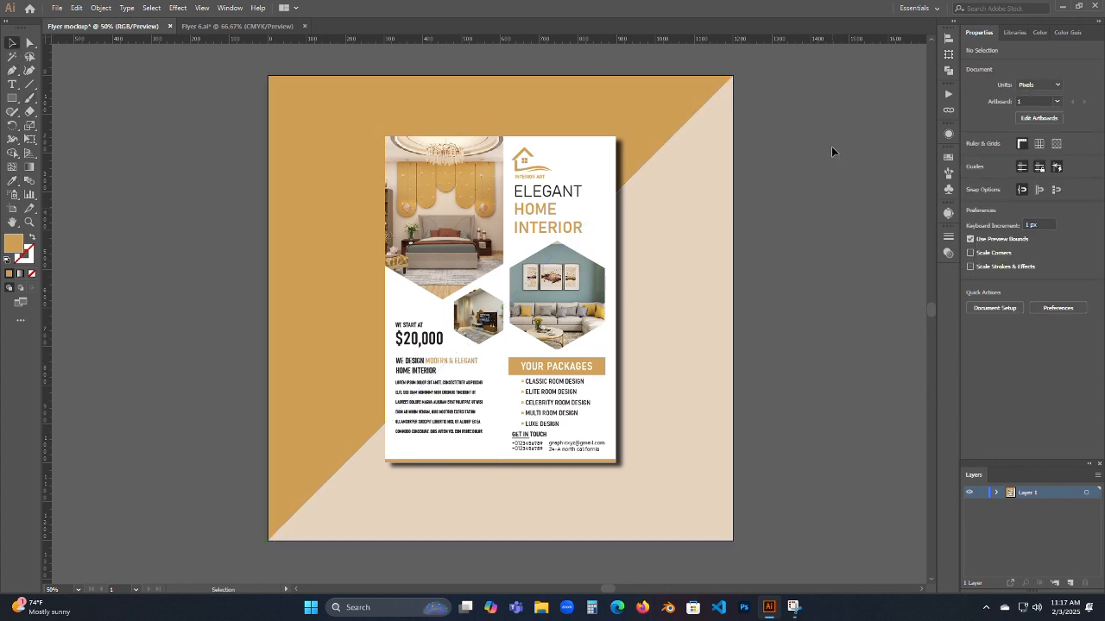
scroll(636, 295, down, 1)
scroll(636, 296, up, 1)
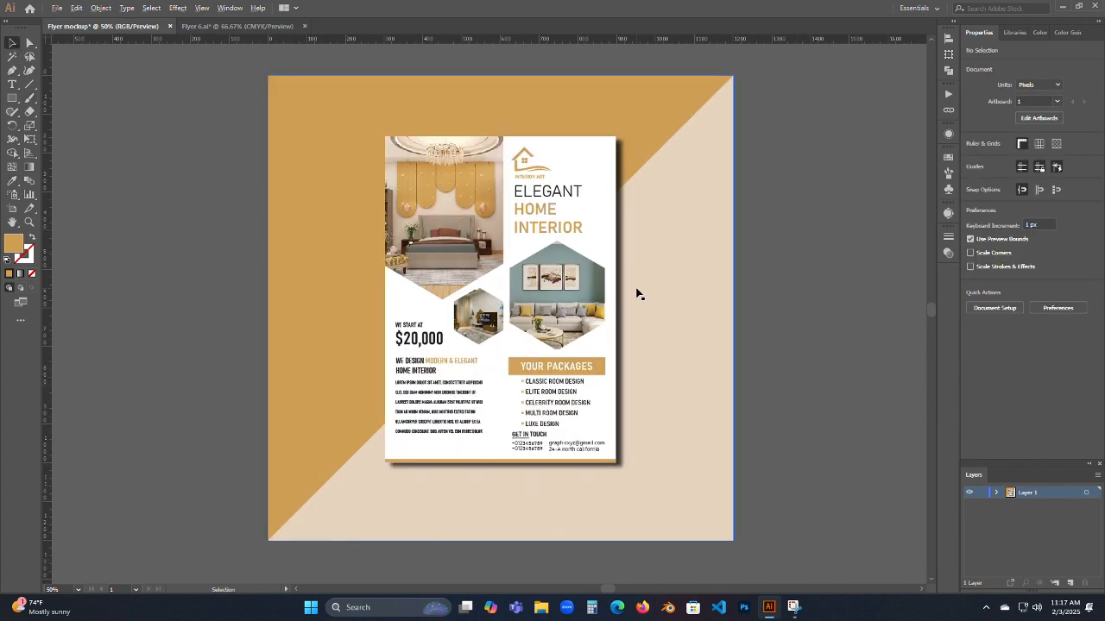
scroll(643, 292, down, 1)
scroll(776, 277, right, 2)
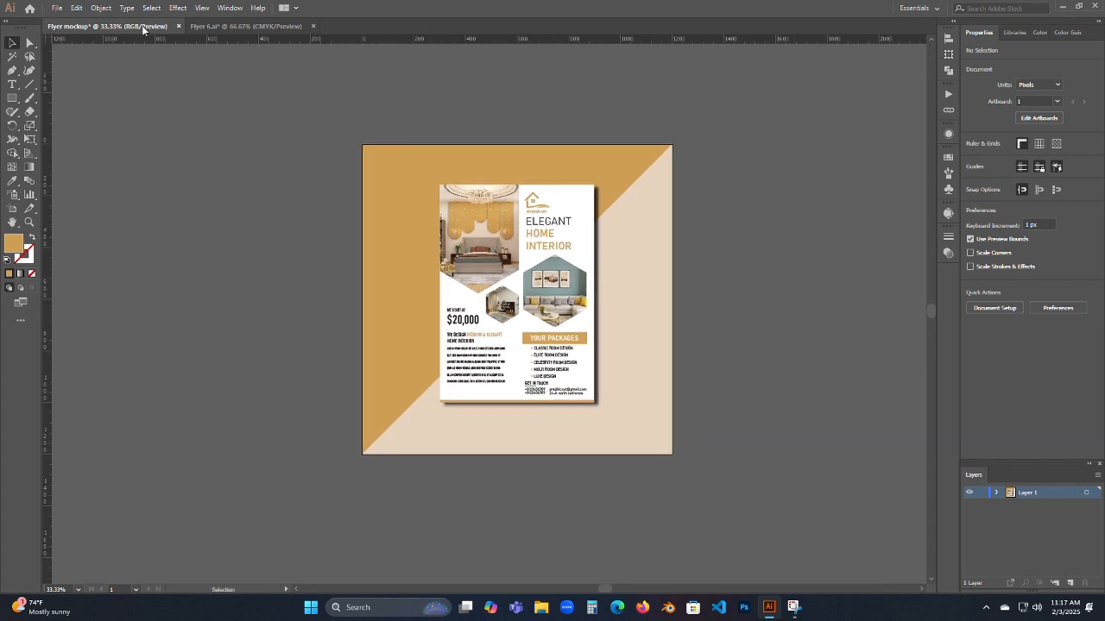
Start exporting the Flyer mockup document as a JPEG, limited to the artboards
click(57, 8)
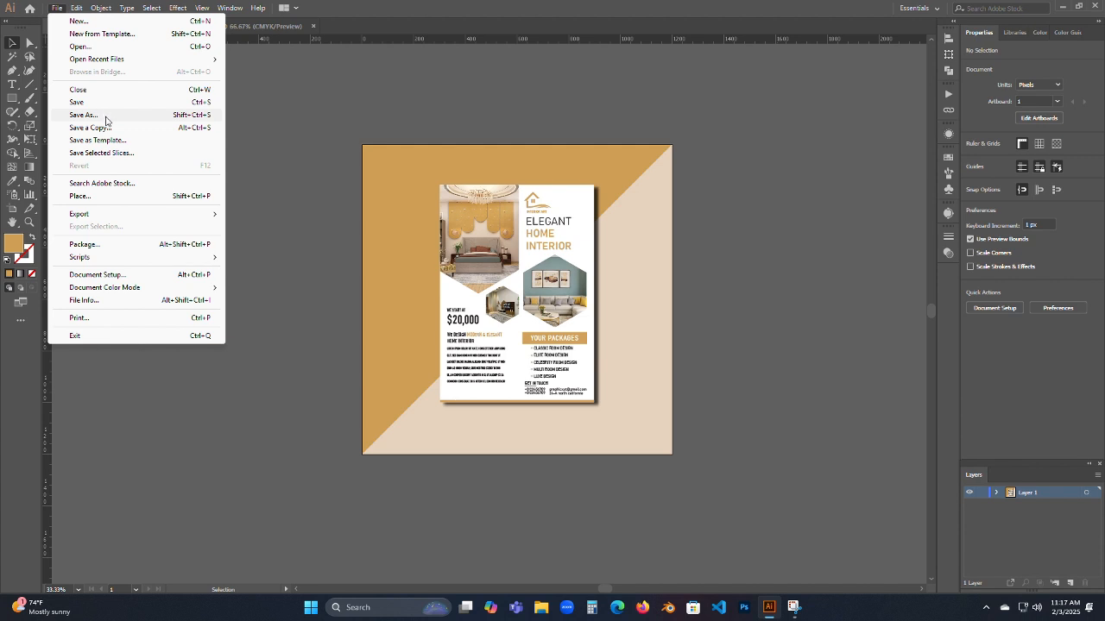
mouse_move(184, 216)
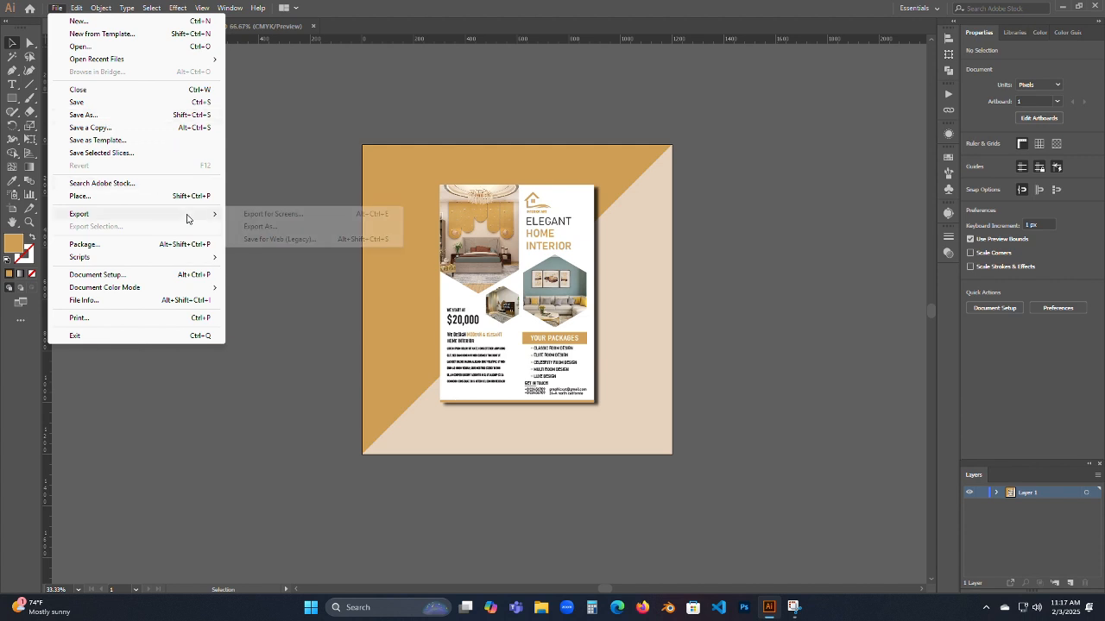
click(279, 228)
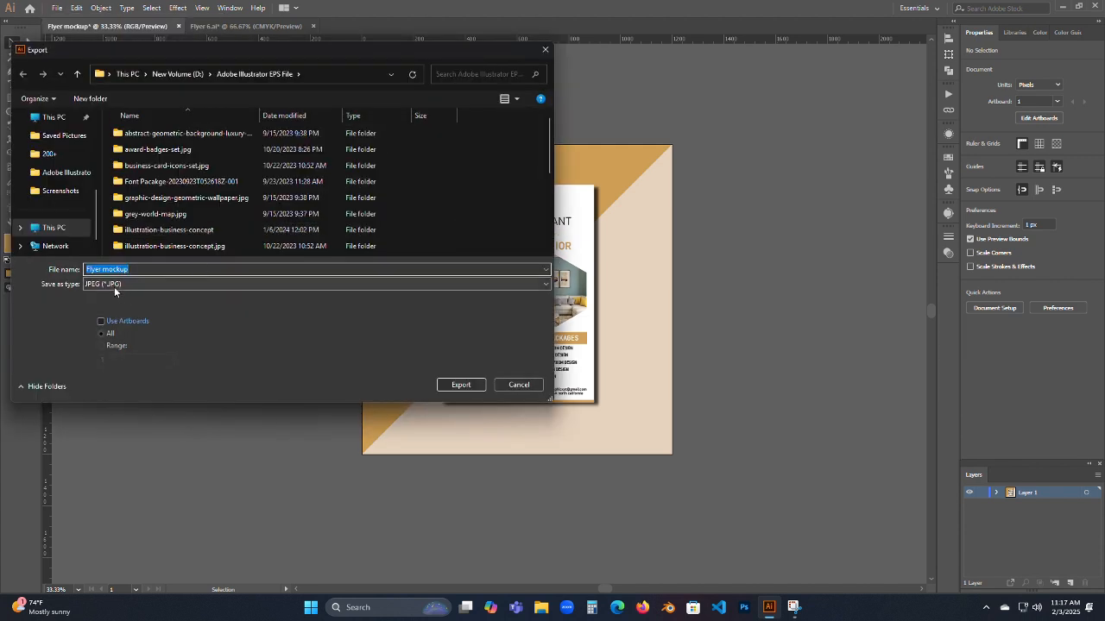
click(104, 321)
scroll(216, 190, down, 5)
click(54, 227)
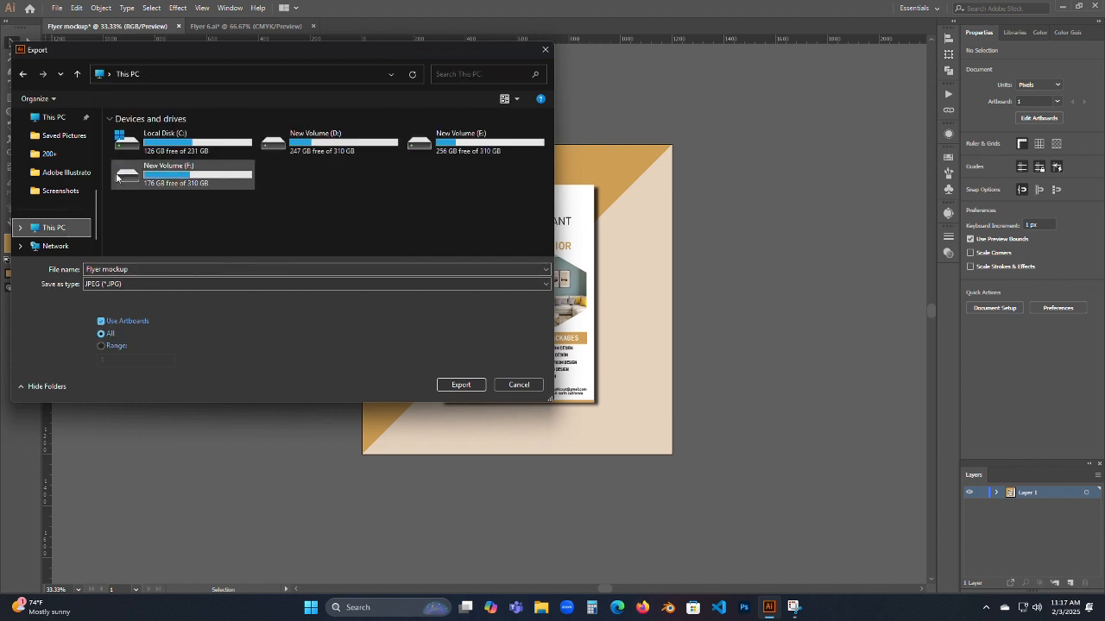
double_click(357, 152)
scroll(257, 190, down, 5)
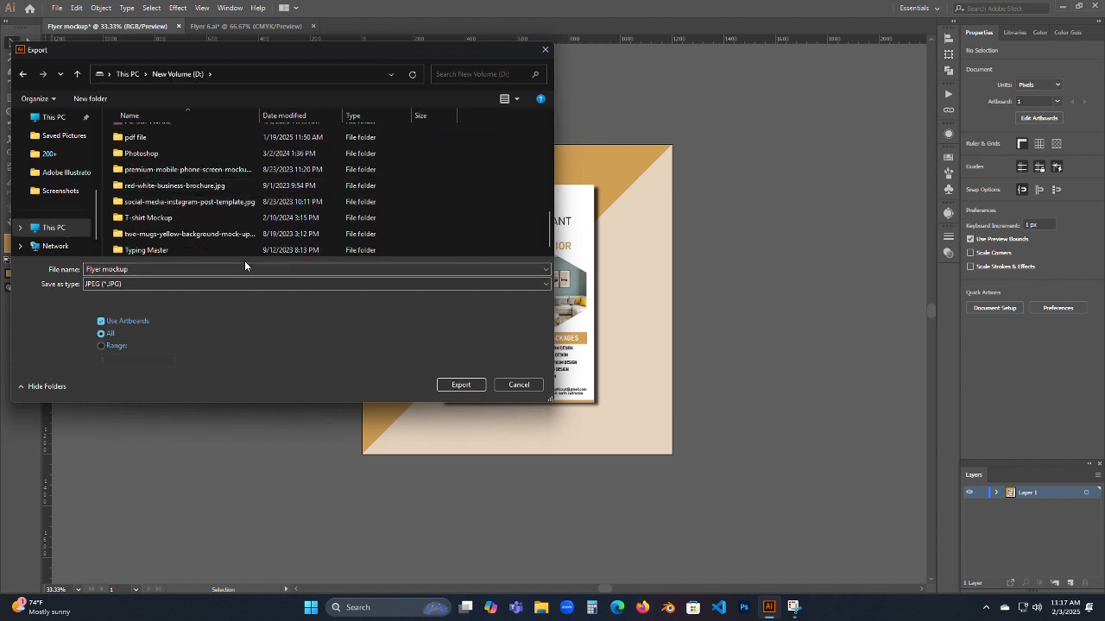
click(57, 228)
double_click(458, 142)
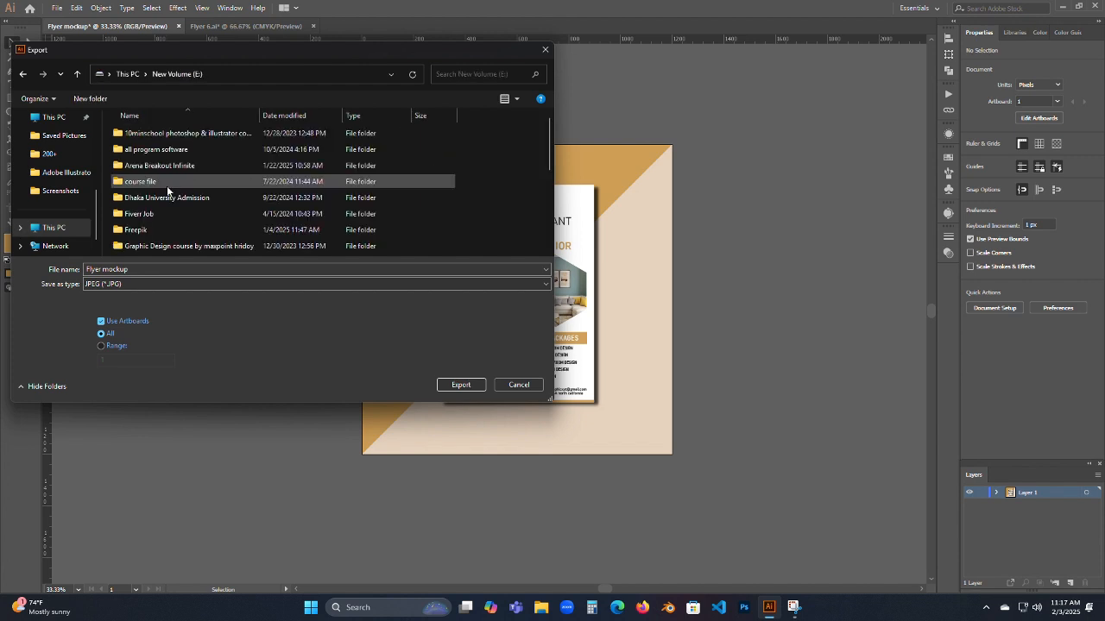
scroll(54, 228, up, 6)
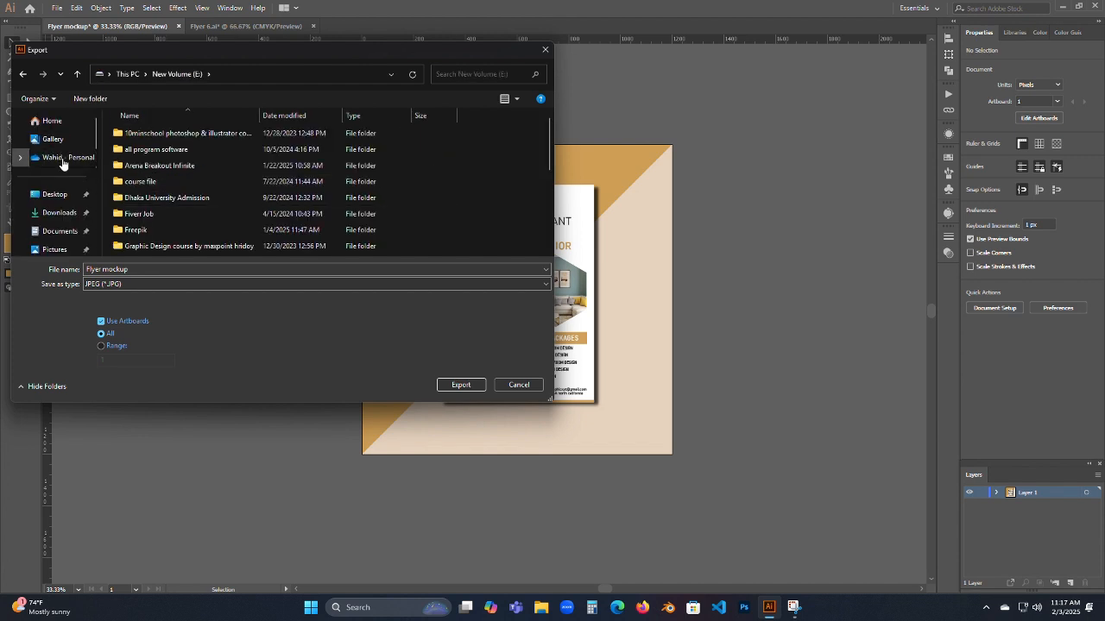
Export the JPEG to the Desktop as "Flyer 6 mockup" in RGB at maximum quality 10 and 72 ppi
click(61, 194)
click(137, 270)
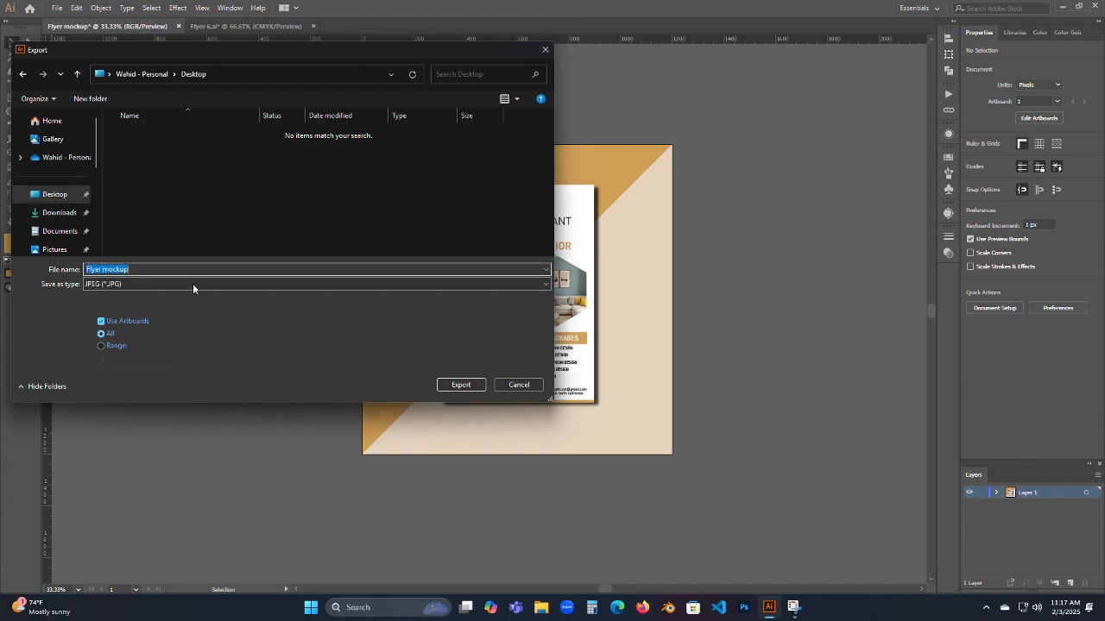
text(6)
click(461, 385)
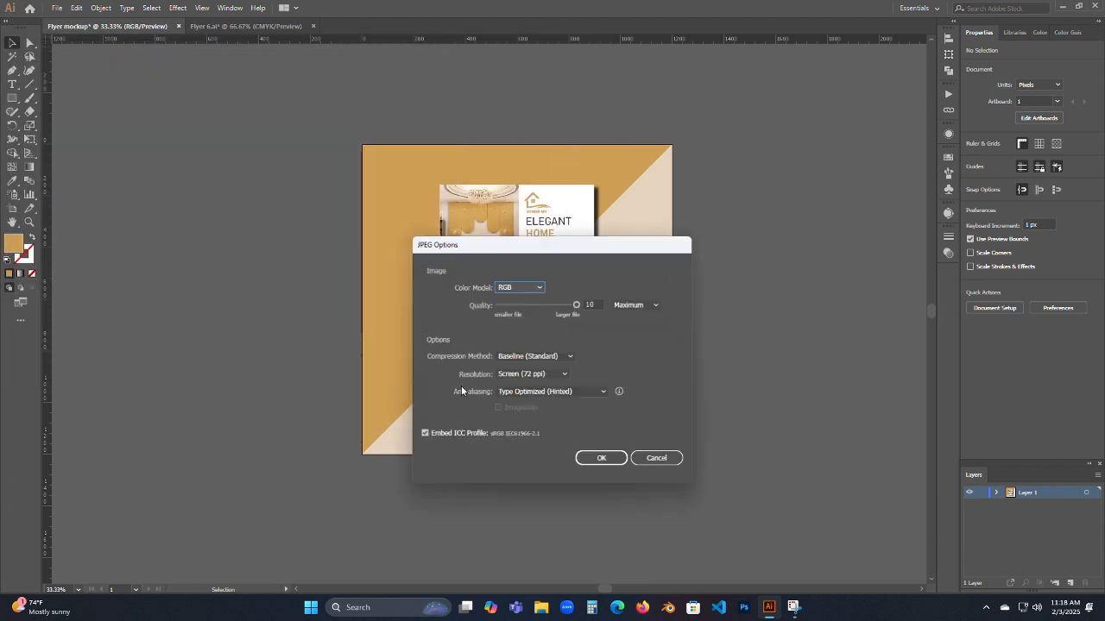
click(587, 459)
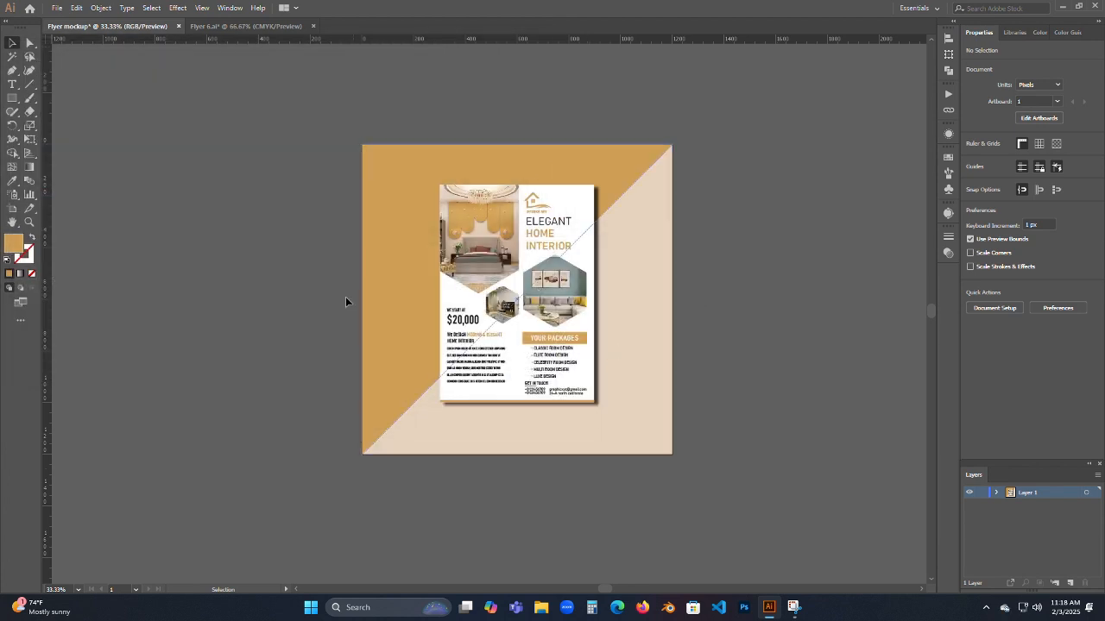
Close Flyer 6.ai without saving its changes and quit Illustrator without saving the Flyer mockup document
click(289, 26)
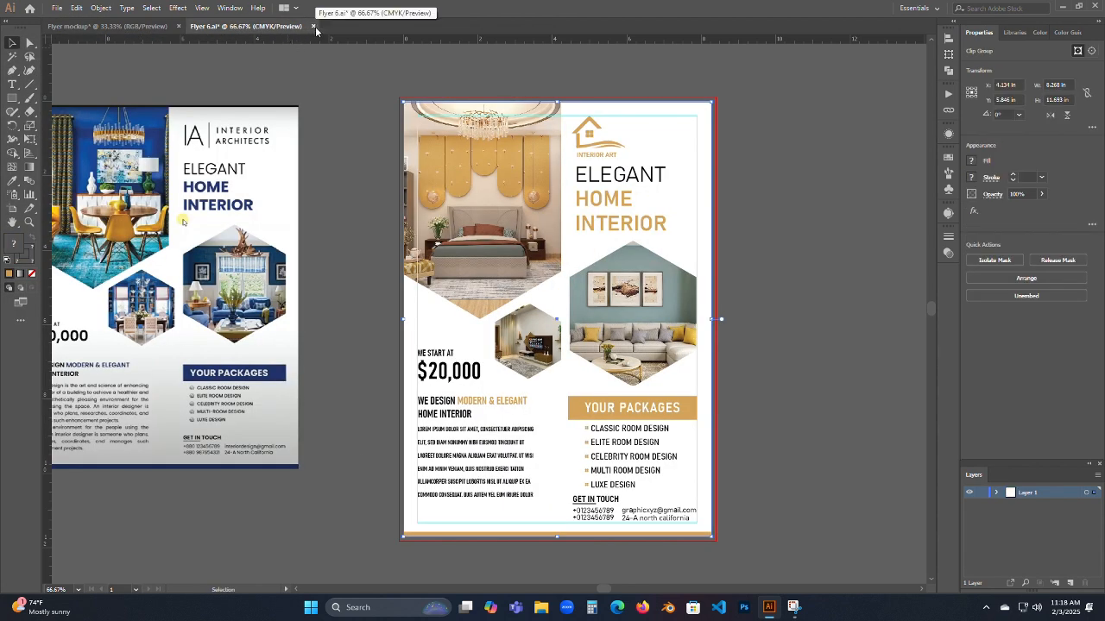
click(314, 26)
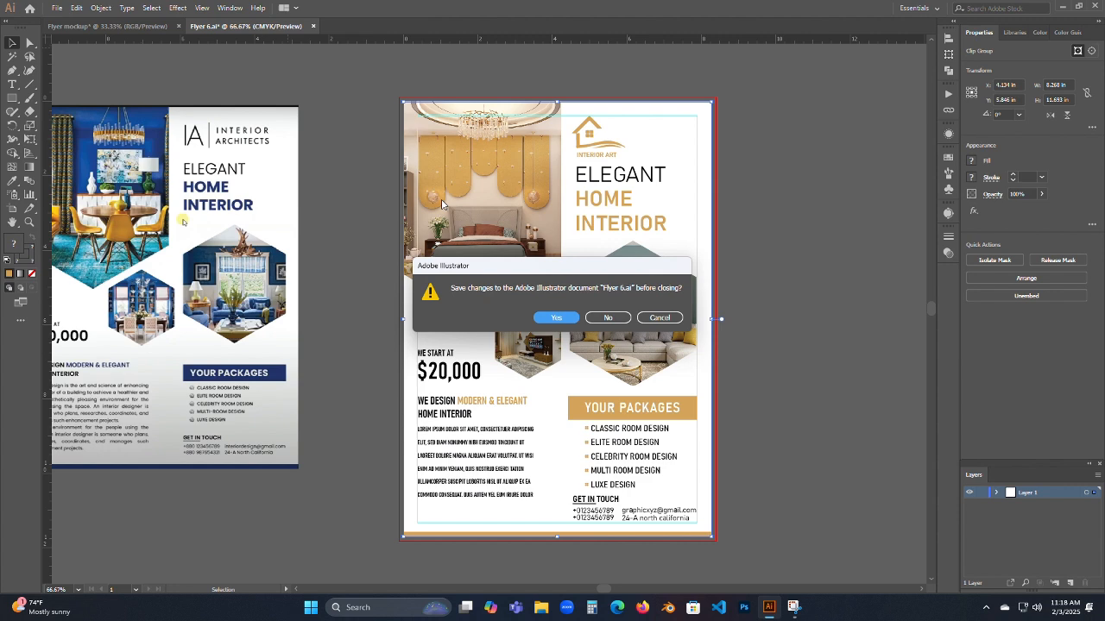
click(609, 319)
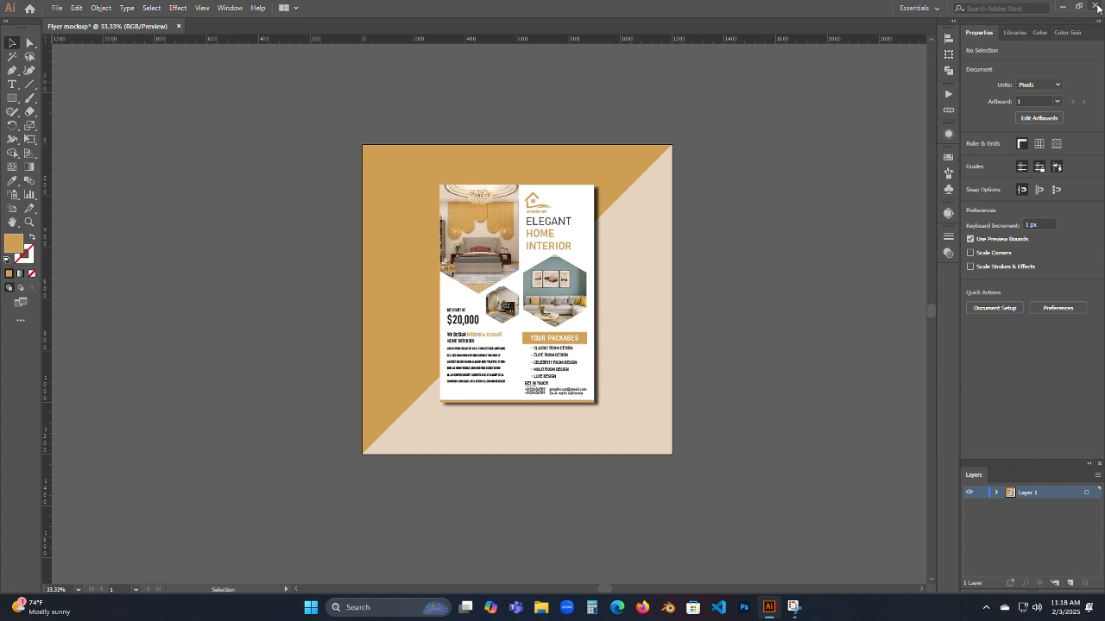
click(1092, 7)
click(610, 317)
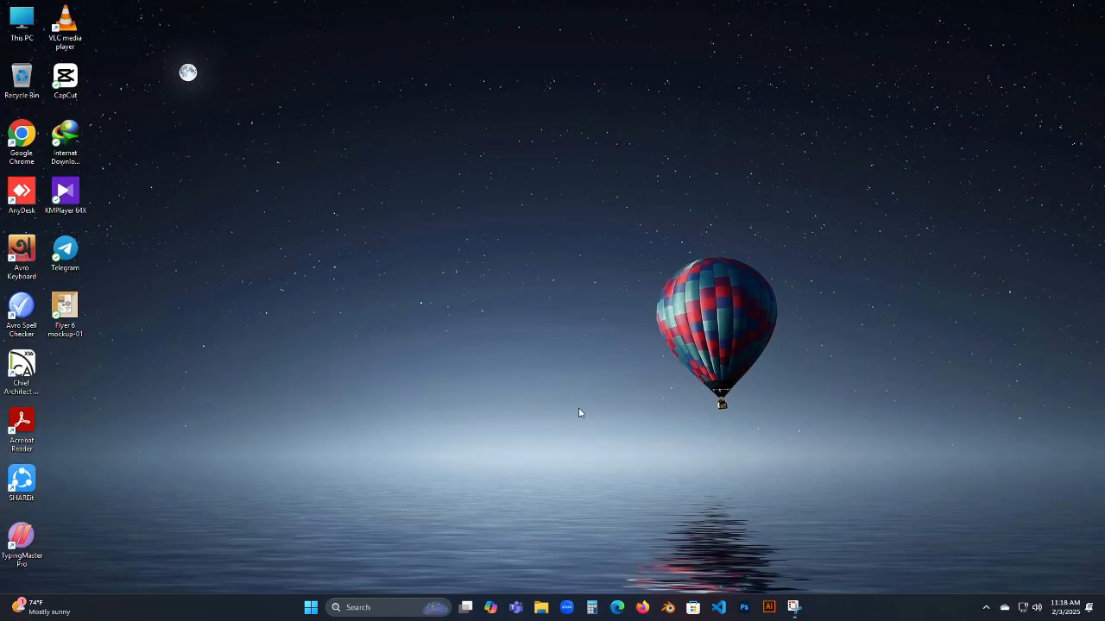
Open the exported Flyer 6 mockup-01 image from the desktop and maximize the viewer to inspect it
double_click(65, 313)
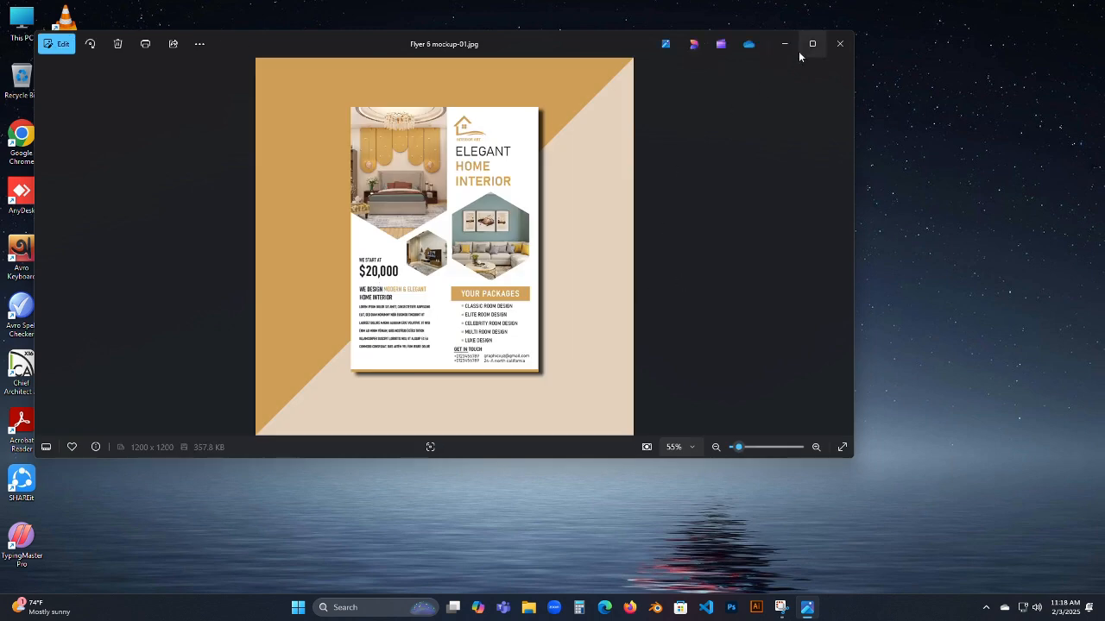
click(803, 48)
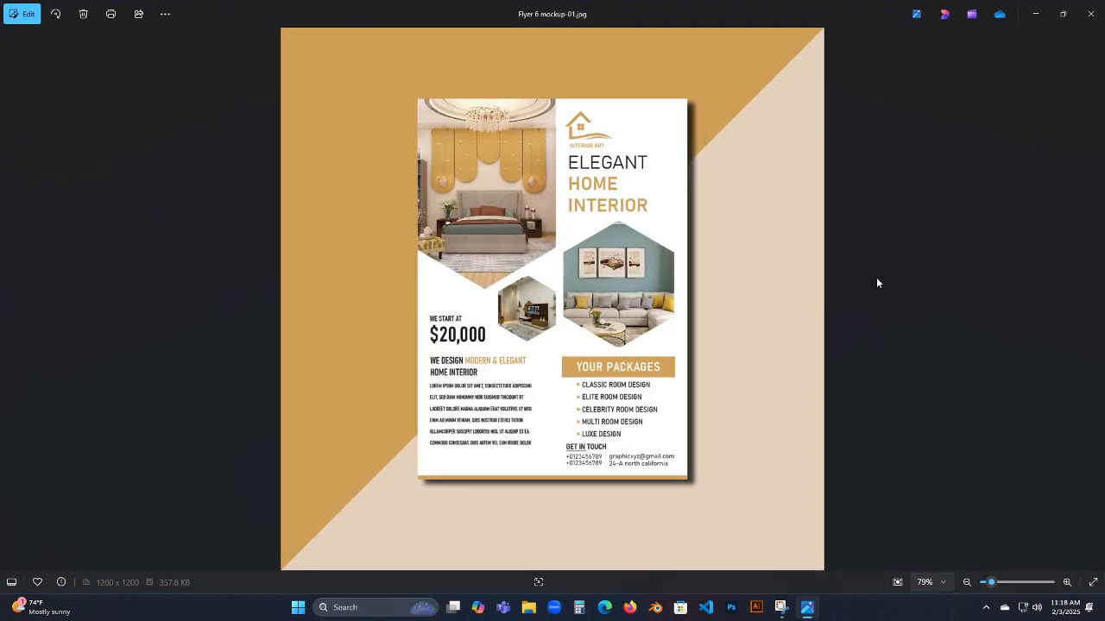